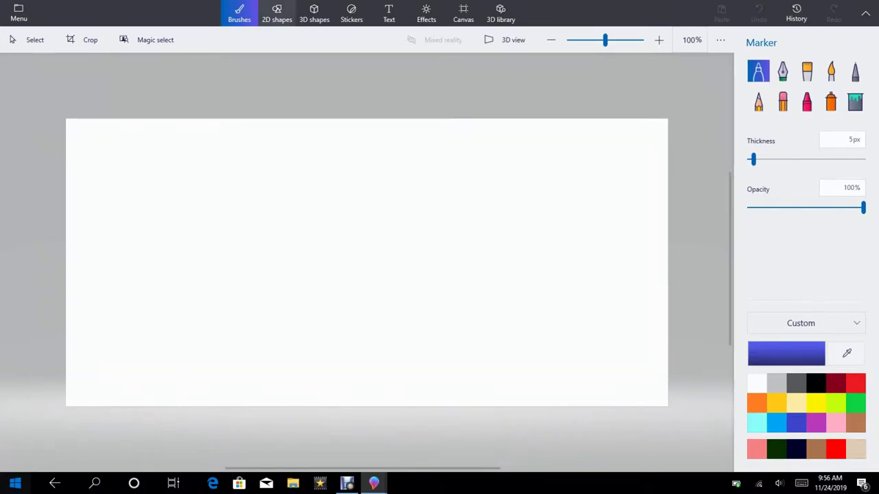
# - Draw an unfilled black circle with a 10 px outline on the left half of the canvas, enlarging and repositioning it before committing
pyautogui.click(276, 14)
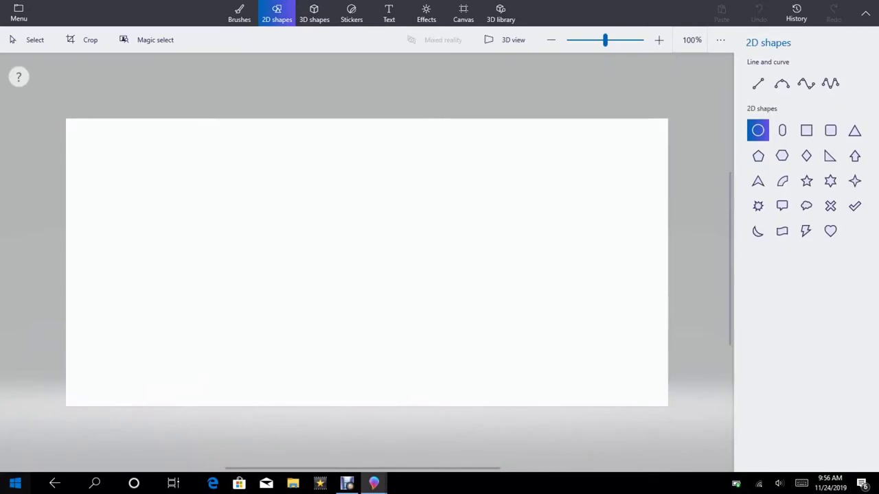
pyautogui.click(160, 261)
pyautogui.moveTo(160, 261); pyautogui.dragTo(260, 263)
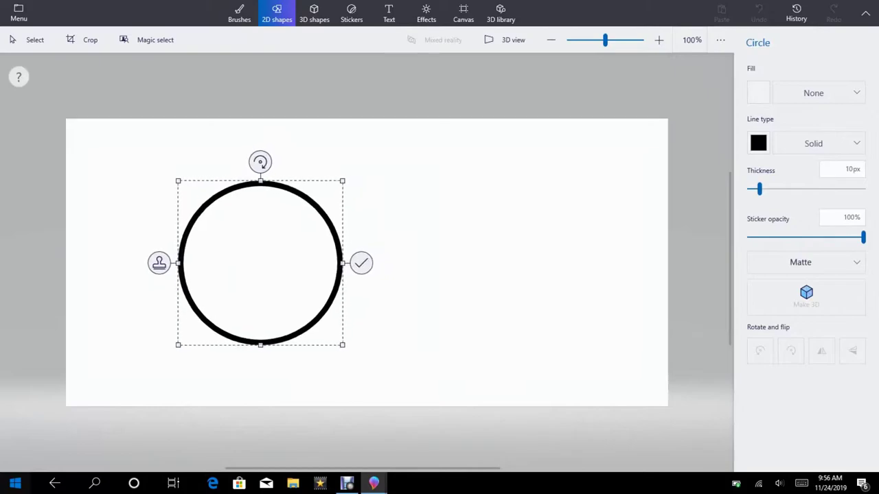
pyautogui.moveTo(342, 181); pyautogui.dragTo(374, 149)
pyautogui.moveTo(276, 247); pyautogui.dragTo(261, 258)
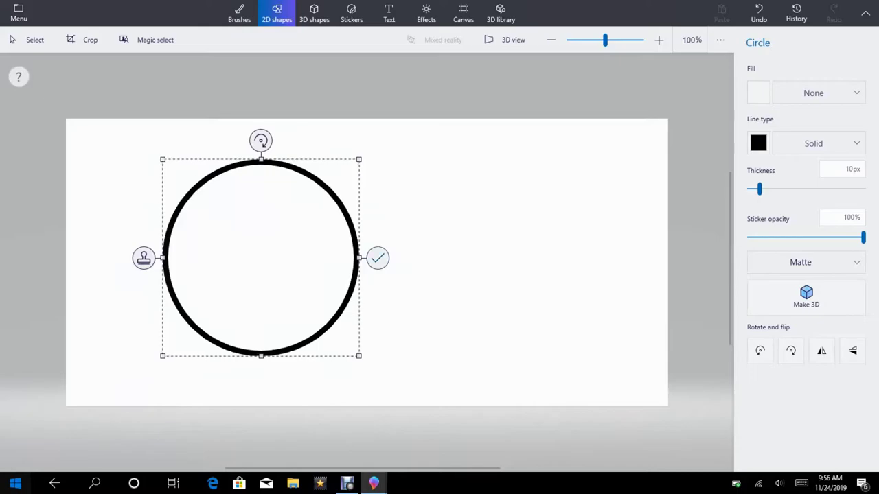
pyautogui.click(378, 258)
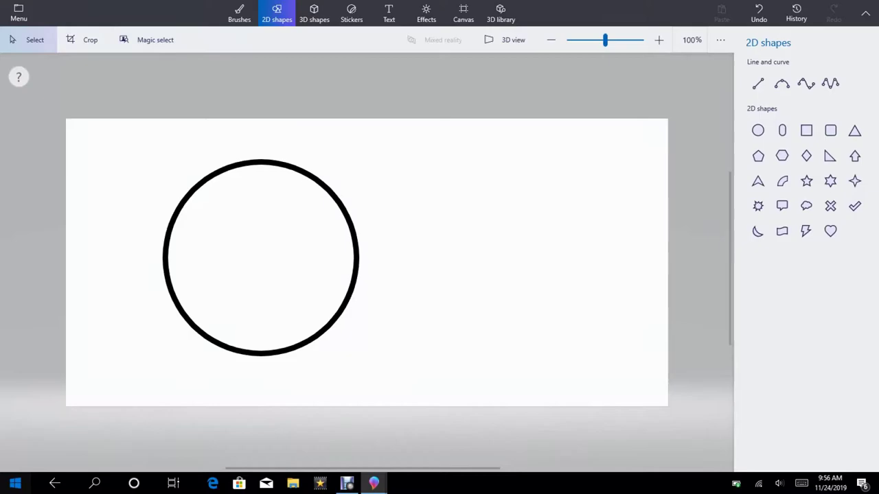
# - Choose the Watercolor brush and set its colour to bright green, hex 78ff4e
pyautogui.click(239, 13)
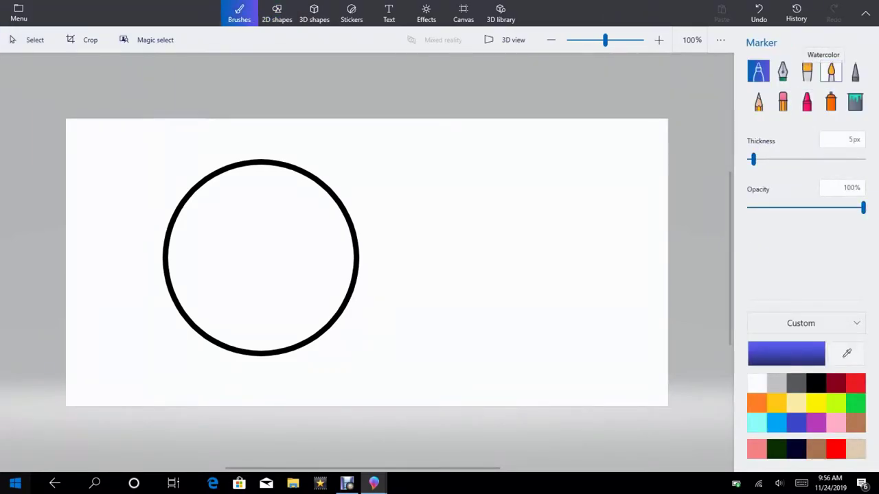
pyautogui.click(831, 70)
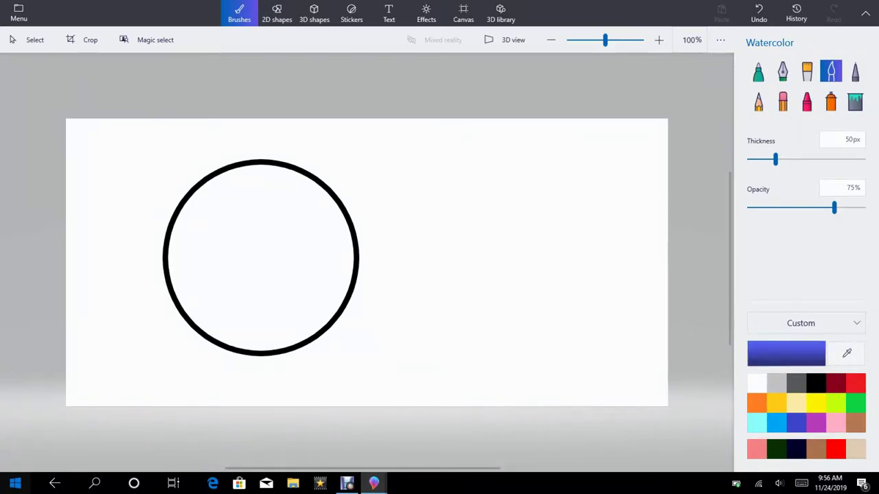
pyautogui.click(786, 353)
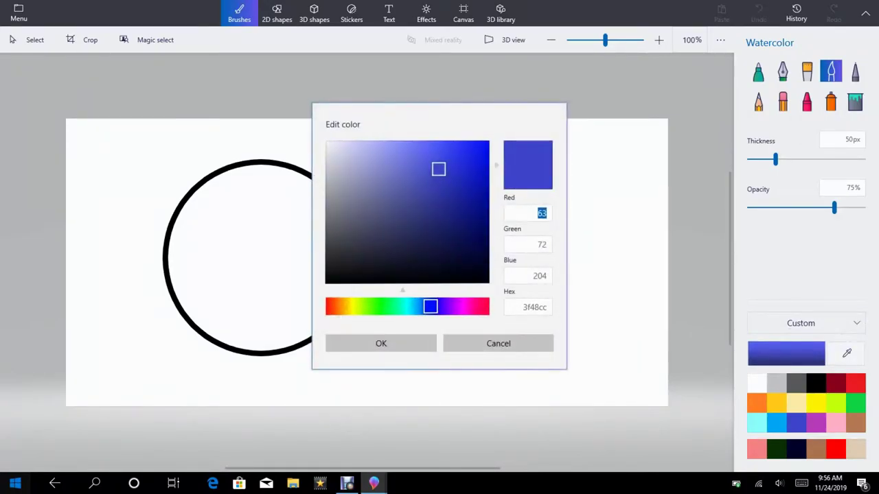
pyautogui.moveTo(438, 169)
pyautogui.mouseDown()
pyautogui.moveTo(404, 235)
pyautogui.moveTo(357, 278)
pyautogui.moveTo(475, 214)
pyautogui.mouseUp()
pyautogui.moveTo(431, 307); pyautogui.dragTo(378, 307)
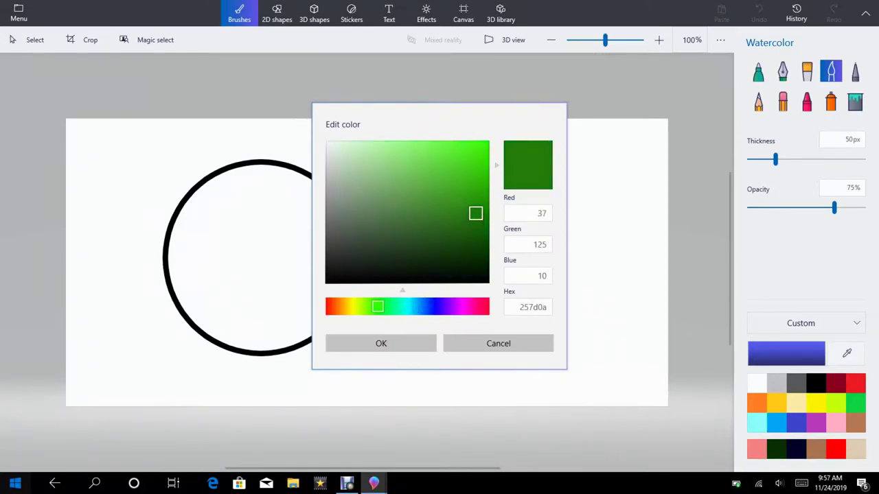
pyautogui.moveTo(475, 213)
pyautogui.mouseDown()
pyautogui.moveTo(489, 141)
pyautogui.moveTo(421, 140)
pyautogui.moveTo(448, 141)
pyautogui.moveTo(438, 141)
pyautogui.mouseUp()
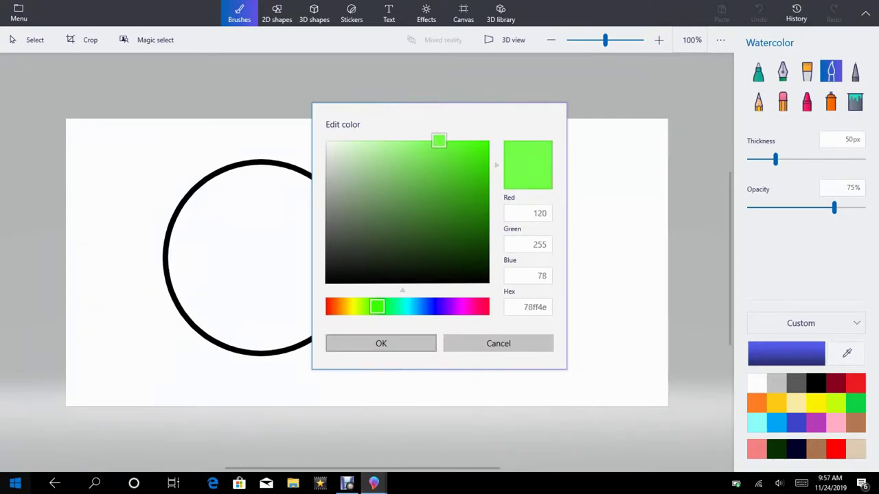
pyautogui.click(381, 343)
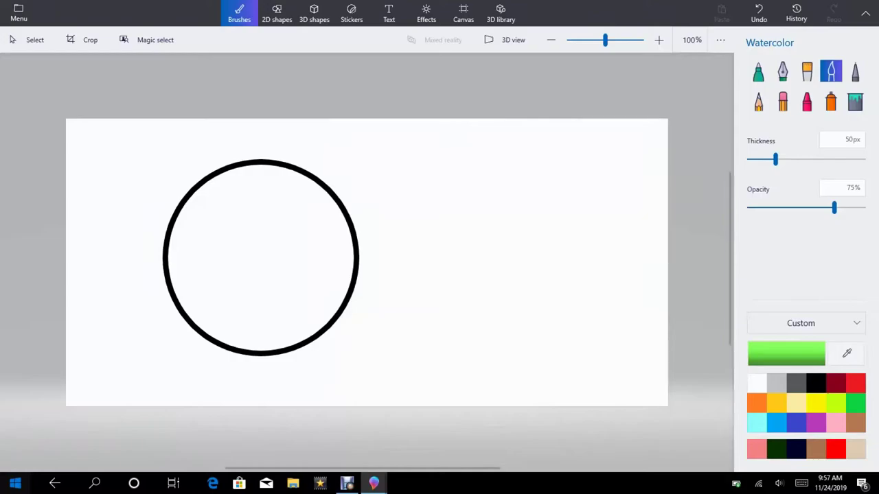
# - Paint the inside of the circle green, raising the brush thickness to 141 px after the first stroke
pyautogui.moveTo(273, 228); pyautogui.dragTo(218, 264)
pyautogui.moveTo(775, 160); pyautogui.dragTo(828, 159)
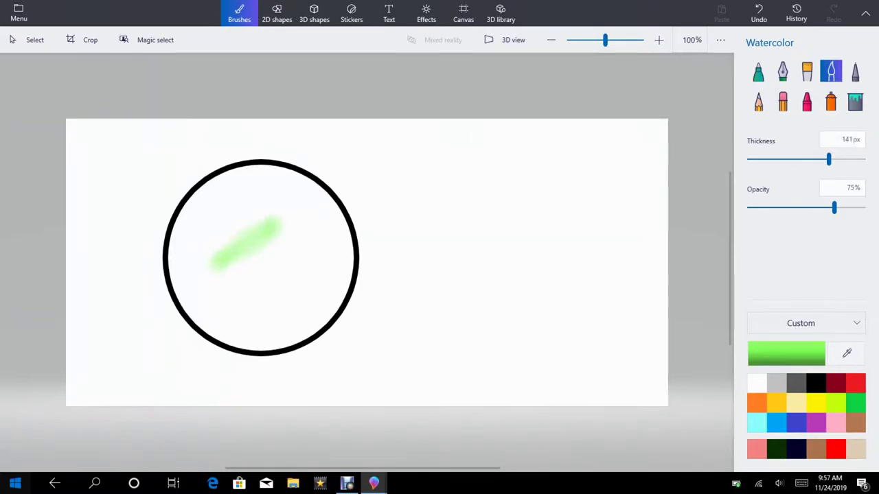
pyautogui.moveTo(274, 227)
pyautogui.mouseDown()
pyautogui.moveTo(248, 261)
pyautogui.moveTo(264, 283)
pyautogui.moveTo(291, 277)
pyautogui.moveTo(319, 260)
pyautogui.moveTo(318, 239)
pyautogui.moveTo(271, 201)
pyautogui.moveTo(218, 213)
pyautogui.moveTo(200, 231)
pyautogui.moveTo(196, 220)
pyautogui.moveTo(180, 250)
pyautogui.moveTo(191, 290)
pyautogui.moveTo(241, 327)
pyautogui.moveTo(288, 340)
pyautogui.moveTo(319, 331)
pyautogui.moveTo(340, 298)
pyautogui.moveTo(351, 244)
pyautogui.moveTo(343, 209)
pyautogui.moveTo(323, 186)
pyautogui.moveTo(287, 169)
pyautogui.moveTo(163, 234)
pyautogui.moveTo(142, 306)
pyautogui.moveTo(227, 371)
pyautogui.mouseUp()
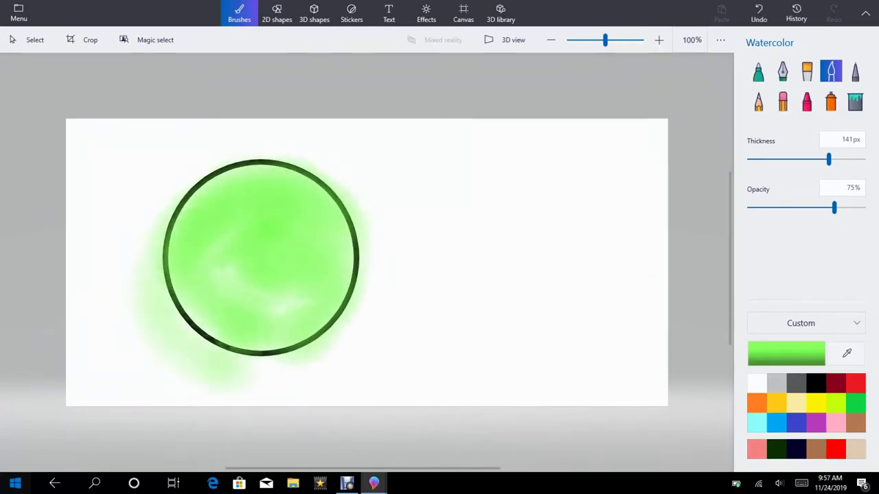
pyautogui.moveTo(196, 302)
pyautogui.mouseDown()
pyautogui.moveTo(223, 322)
pyautogui.moveTo(308, 319)
pyautogui.moveTo(340, 254)
pyautogui.moveTo(333, 230)
pyautogui.moveTo(278, 278)
pyautogui.moveTo(244, 268)
pyautogui.moveTo(347, 216)
pyautogui.moveTo(312, 192)
pyautogui.moveTo(289, 206)
pyautogui.mouseUp()
pyautogui.moveTo(199, 281)
pyautogui.mouseDown()
pyautogui.moveTo(175, 312)
pyautogui.moveTo(199, 338)
pyautogui.moveTo(299, 350)
pyautogui.mouseUp()
# - Brush more green along the circle's right, left and upper-left edges so the glow spreads past the outline
pyautogui.scroll(5, 256, 281)
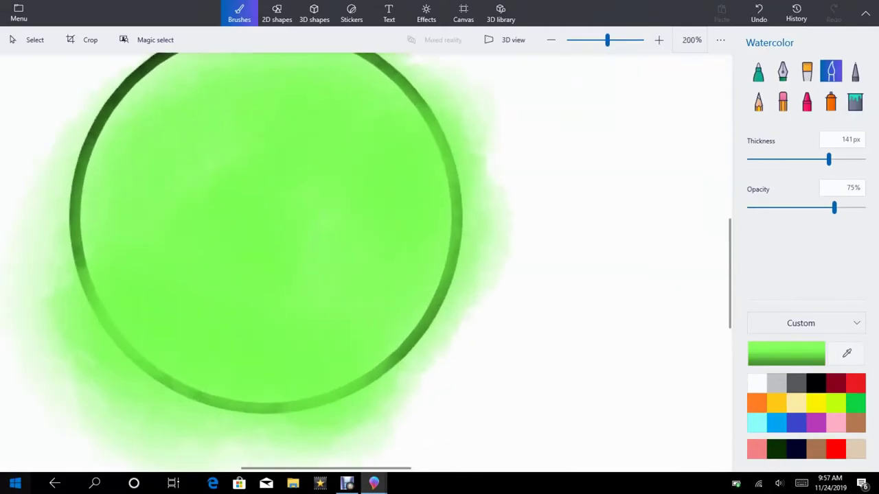
pyautogui.moveTo(364, 374)
pyautogui.mouseDown()
pyautogui.moveTo(398, 336)
pyautogui.moveTo(445, 212)
pyautogui.mouseUp()
pyautogui.scroll(-3, 201, 196)
pyautogui.moveTo(203, 98)
pyautogui.mouseDown()
pyautogui.moveTo(141, 134)
pyautogui.moveTo(100, 217)
pyautogui.mouseUp()
pyautogui.moveTo(137, 149)
pyautogui.mouseDown()
pyautogui.moveTo(118, 196)
pyautogui.moveTo(144, 148)
pyautogui.moveTo(257, 102)
pyautogui.moveTo(278, 106)
pyautogui.moveTo(216, 96)
pyautogui.mouseUp()
pyautogui.scroll(-4, 330, 275)
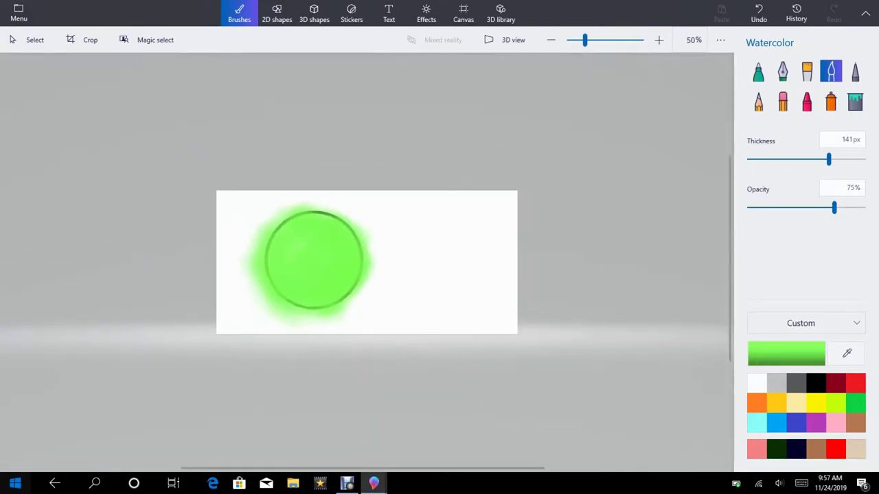
# - Set the watercolor colour to black and dab a faint shadow in the lower-right part of the circle
pyautogui.scroll(3, 329, 259)
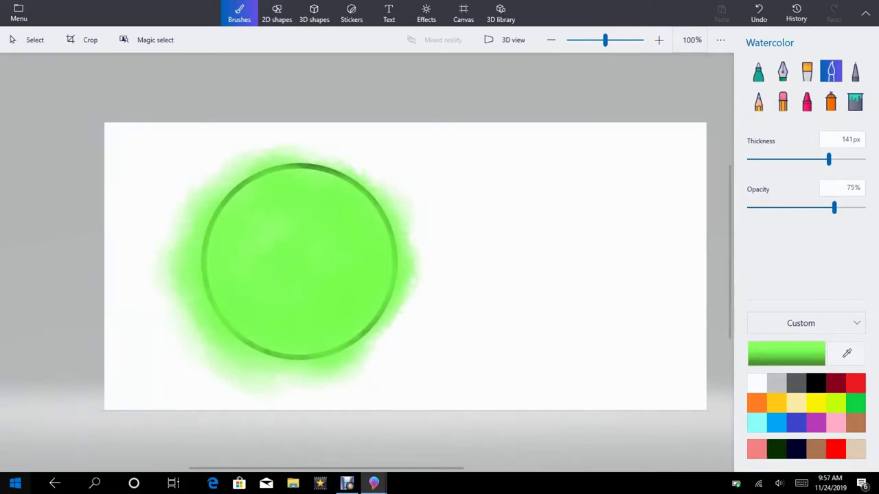
pyautogui.scroll(1, 295, 254)
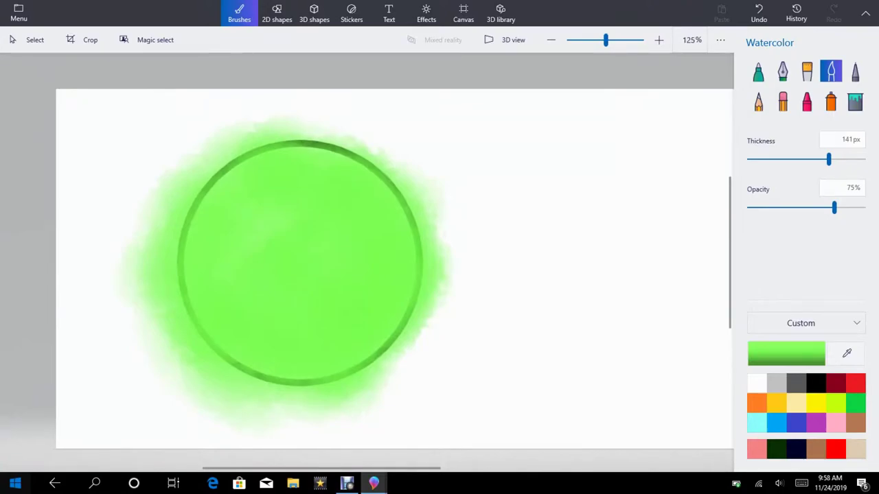
pyautogui.scroll(1, 300, 263)
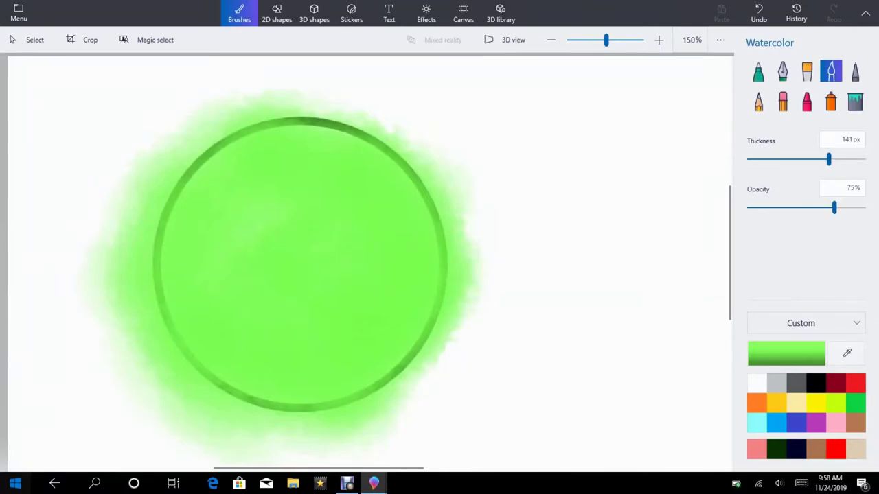
pyautogui.click(786, 353)
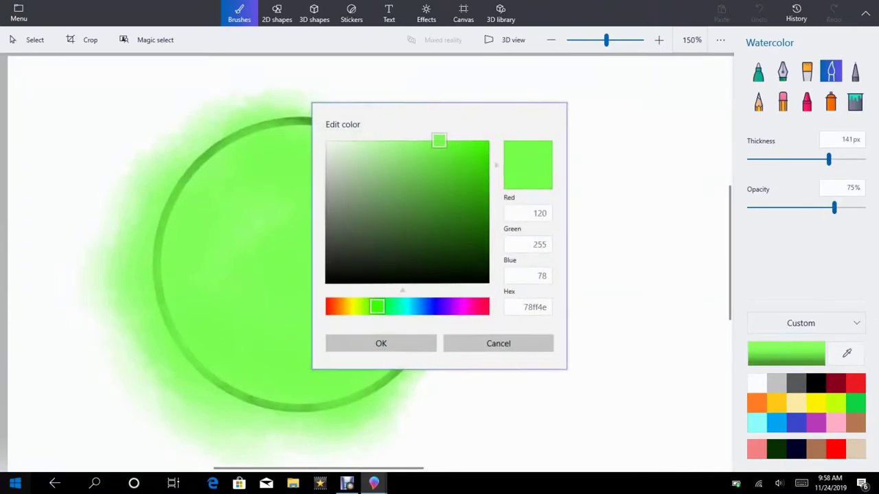
pyautogui.moveTo(439, 141); pyautogui.dragTo(489, 140)
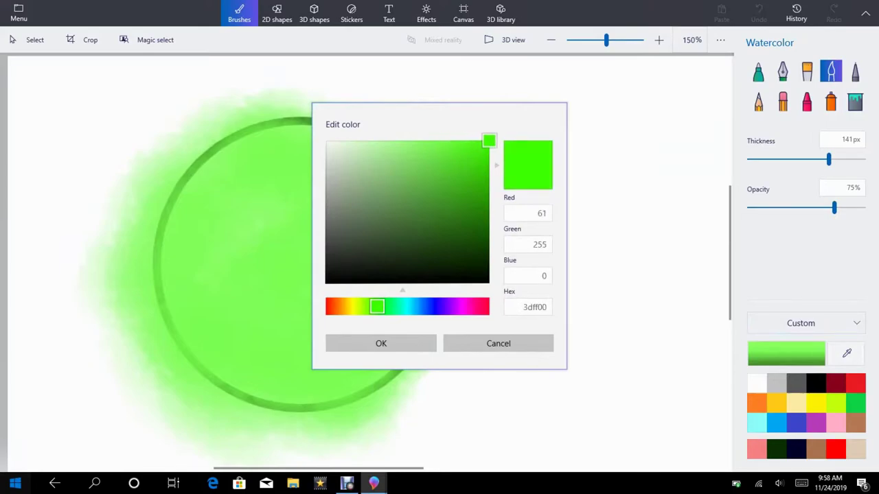
pyautogui.moveTo(440, 124)
pyautogui.mouseDown()
pyautogui.moveTo(455, 139)
pyautogui.moveTo(436, 122)
pyautogui.mouseUp()
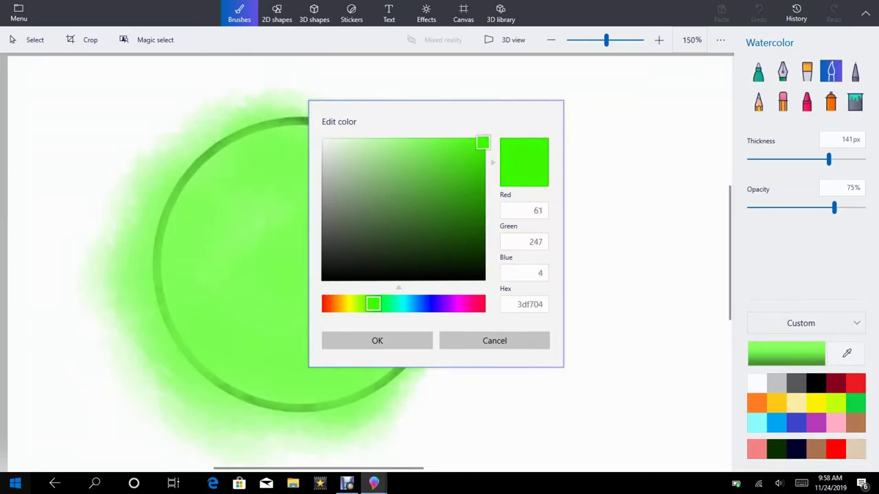
pyautogui.click(322, 279)
pyautogui.click(377, 340)
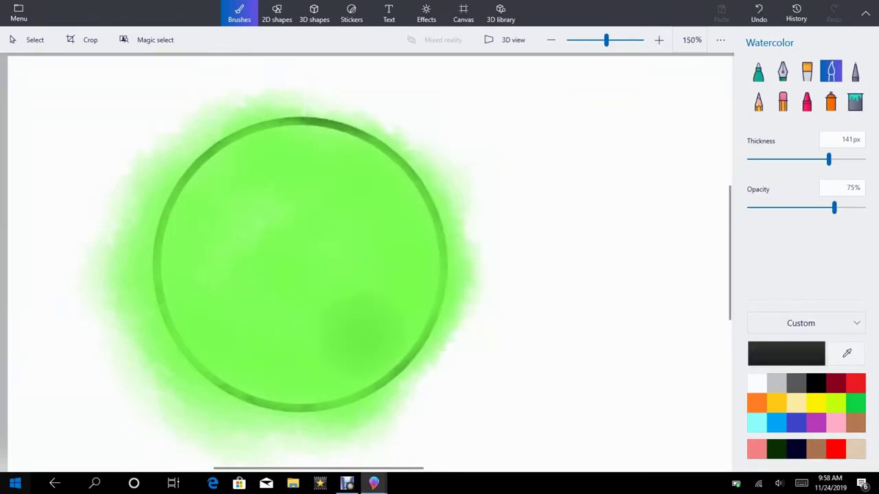
# - Reduce the brush thickness to 15 px, try a short black diagonal stroke outside the circle's upper-left edge, and undo that stroke
pyautogui.scroll(-5, 444, 265)
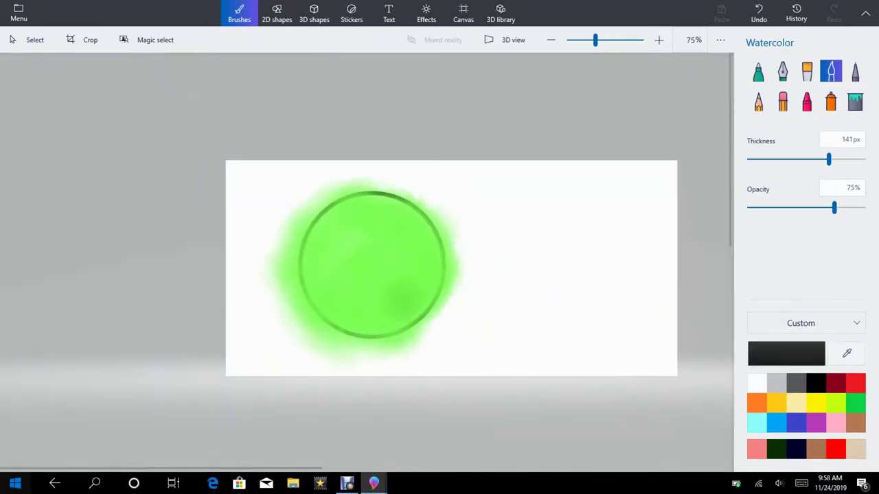
pyautogui.scroll(5, 253, 188)
pyautogui.moveTo(828, 160); pyautogui.dragTo(770, 159)
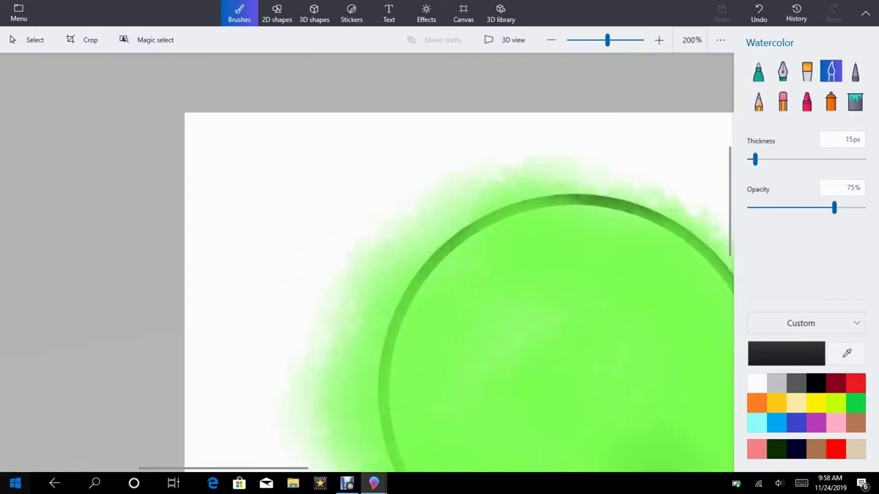
pyautogui.moveTo(269, 187); pyautogui.dragTo(320, 237)
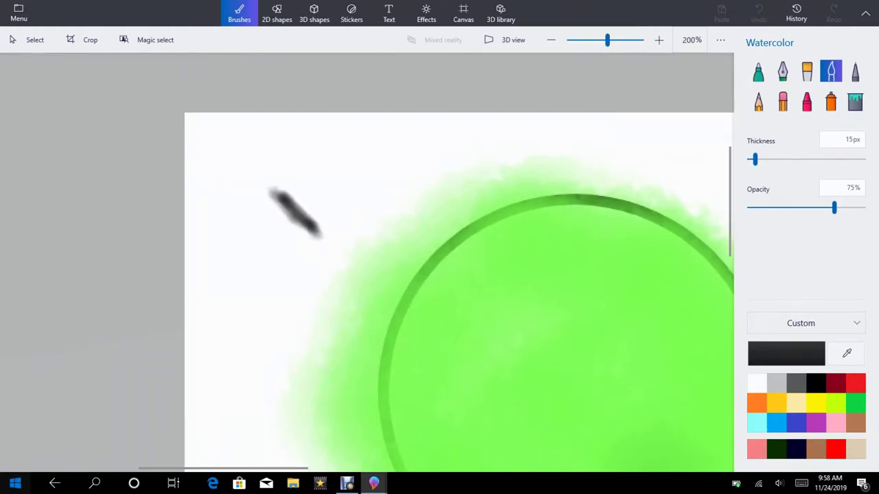
pyautogui.click(758, 14)
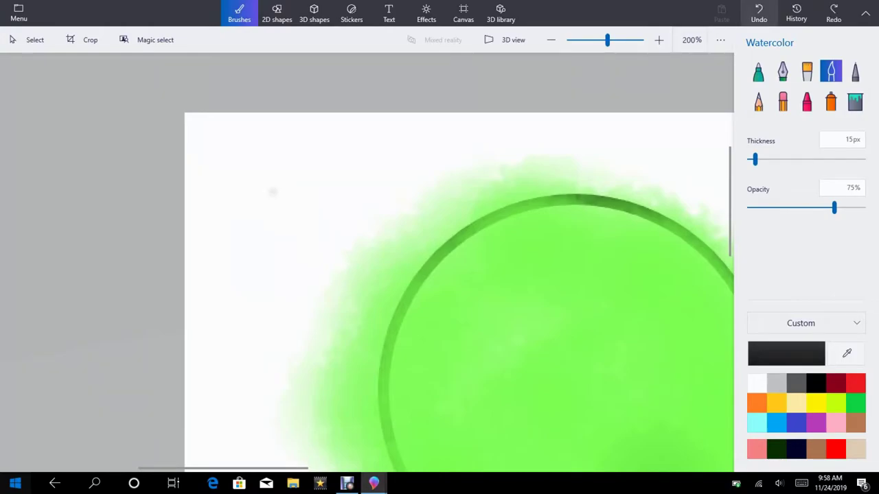
# - Insert a black pointed arrow near the canvas's upper-left corner, shrink it, and rotate it to aim at the circle
pyautogui.click(277, 14)
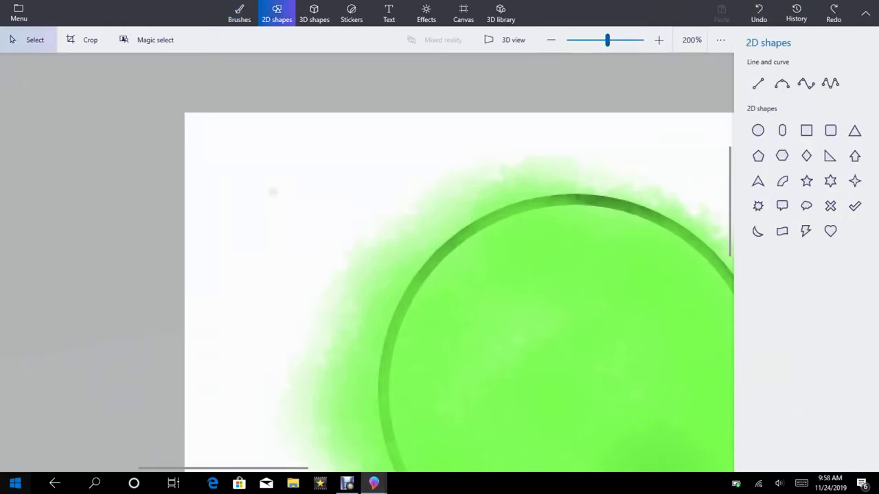
pyautogui.click(758, 181)
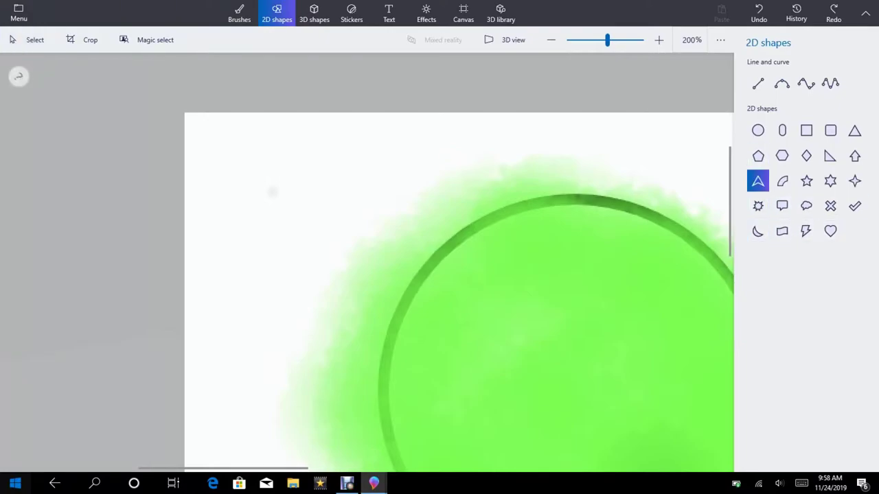
pyautogui.click(306, 189)
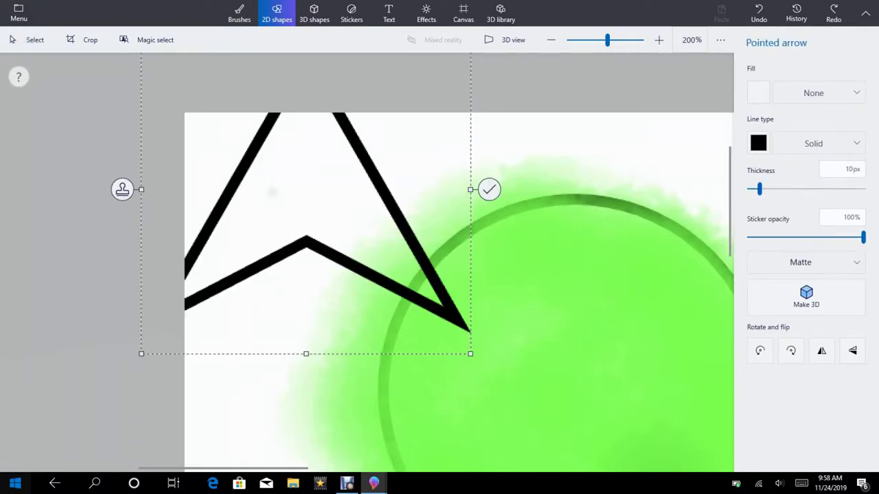
pyautogui.scroll(-3, 460, 178)
pyautogui.moveTo(364, 64); pyautogui.dragTo(462, 258)
pyautogui.moveTo(507, 163); pyautogui.dragTo(414, 162)
pyautogui.moveTo(317, 185); pyautogui.dragTo(380, 183)
pyautogui.moveTo(474, 160); pyautogui.dragTo(360, 191)
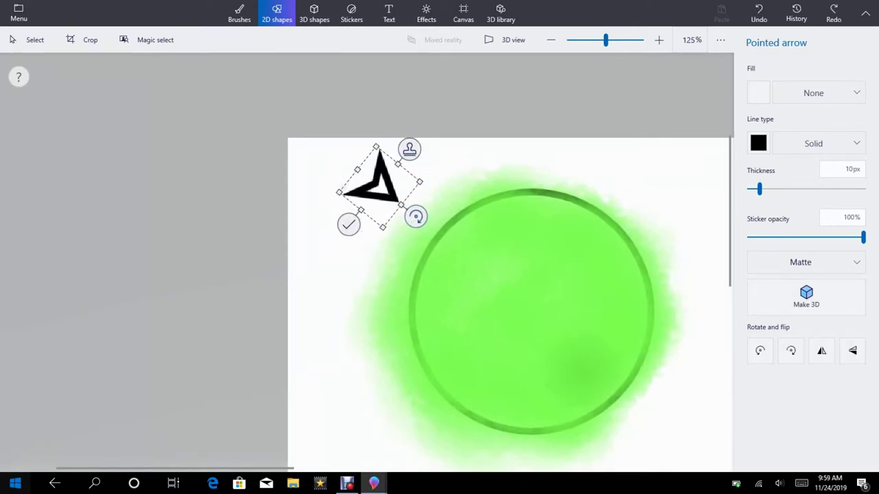
# - Move the arrow closer to the circle's upper-left edge, fine-tune its rotation, and commit it
pyautogui.moveTo(379, 183); pyautogui.dragTo(393, 172)
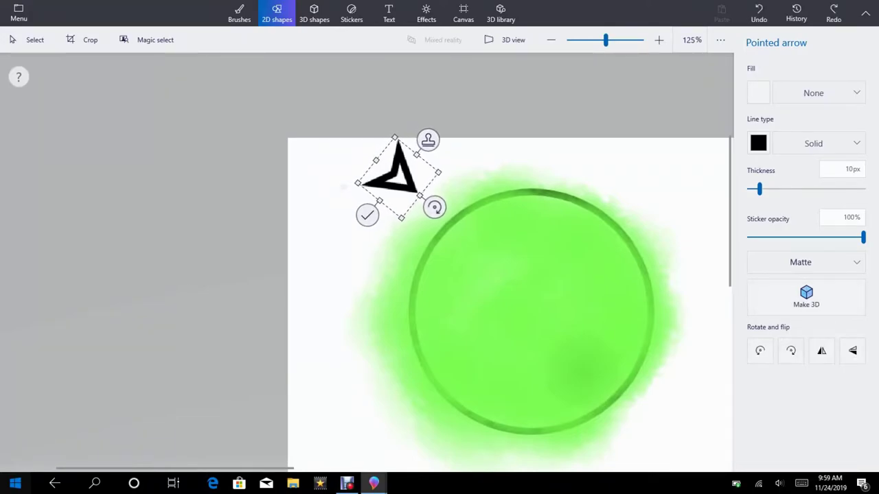
pyautogui.moveTo(433, 207); pyautogui.dragTo(431, 212)
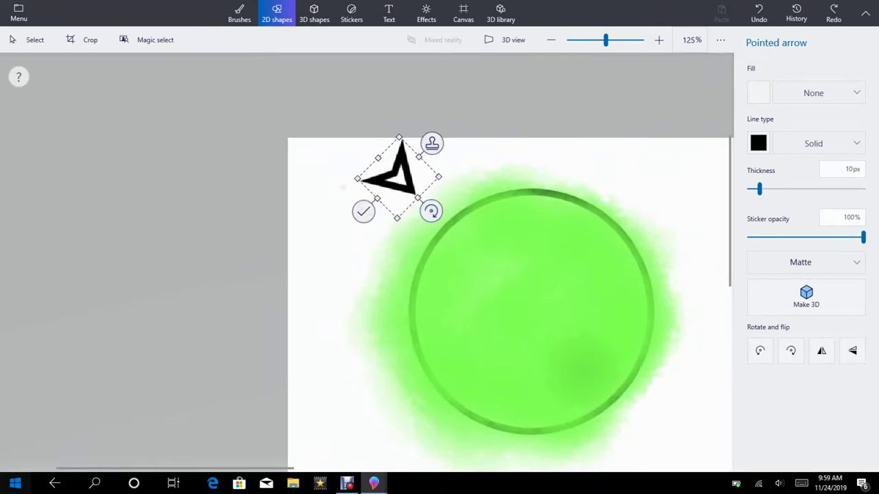
pyautogui.click(363, 211)
# - Return to the watercolor brush and change its colour to a medium green with hex 21a700
pyautogui.scroll(-2, 347, 251)
pyautogui.scroll(-2, 302, 305)
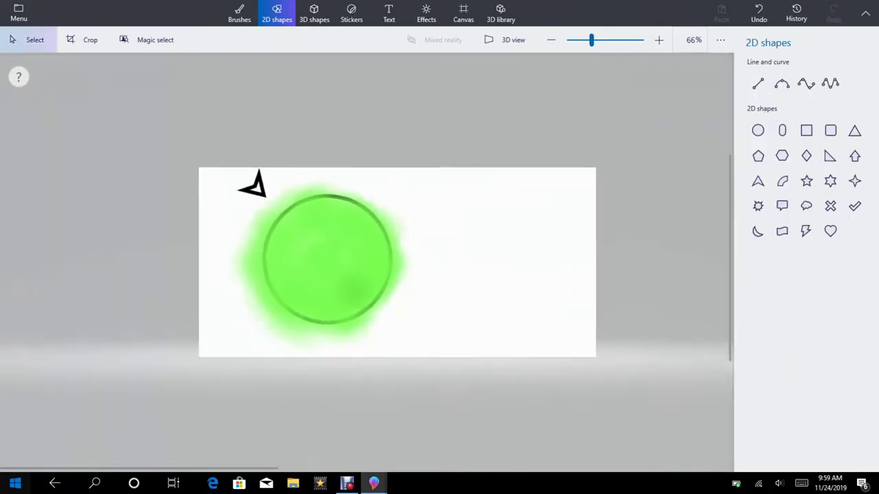
pyautogui.scroll(4, 288, 321)
pyautogui.scroll(-2, 283, 318)
pyautogui.scroll(2, 302, 248)
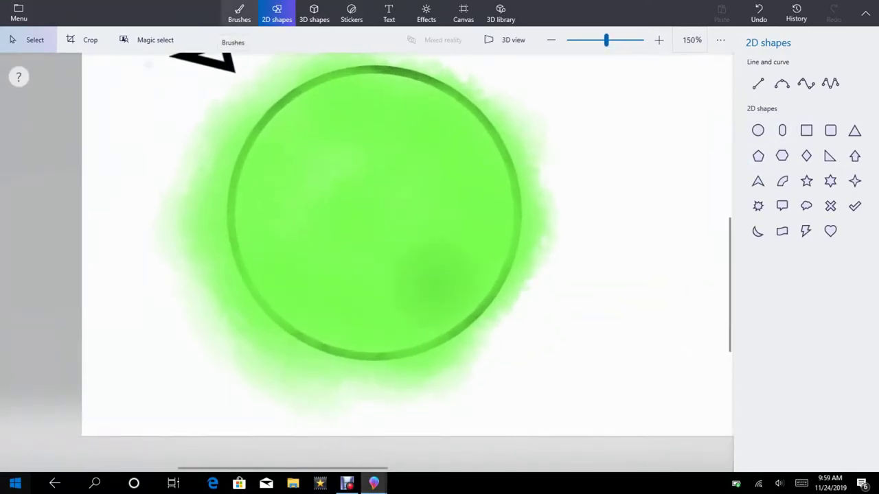
pyautogui.click(239, 13)
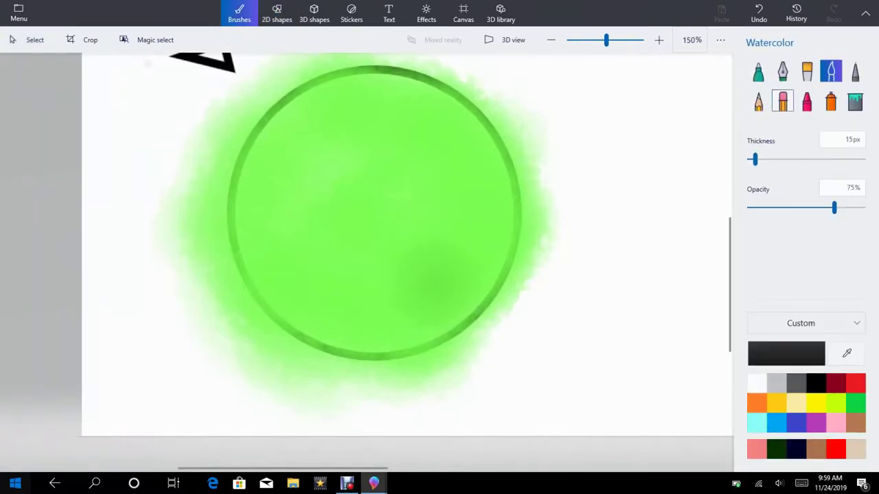
pyautogui.click(786, 354)
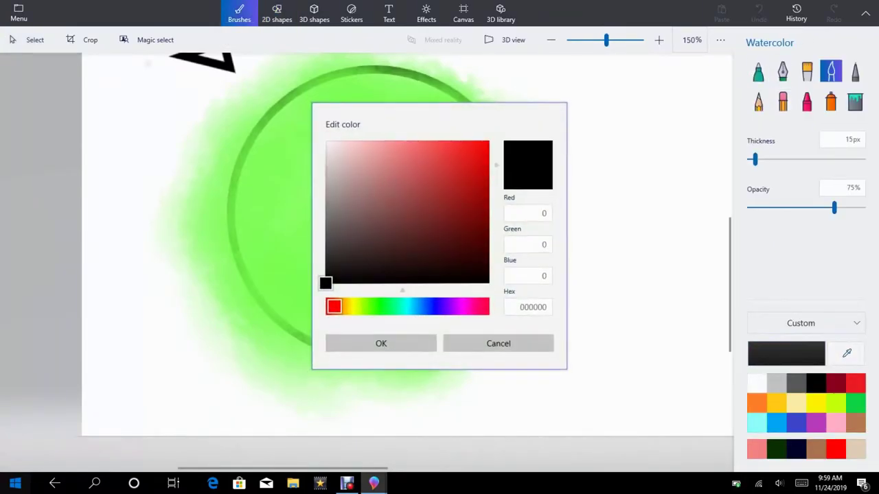
pyautogui.moveTo(334, 307); pyautogui.dragTo(380, 306)
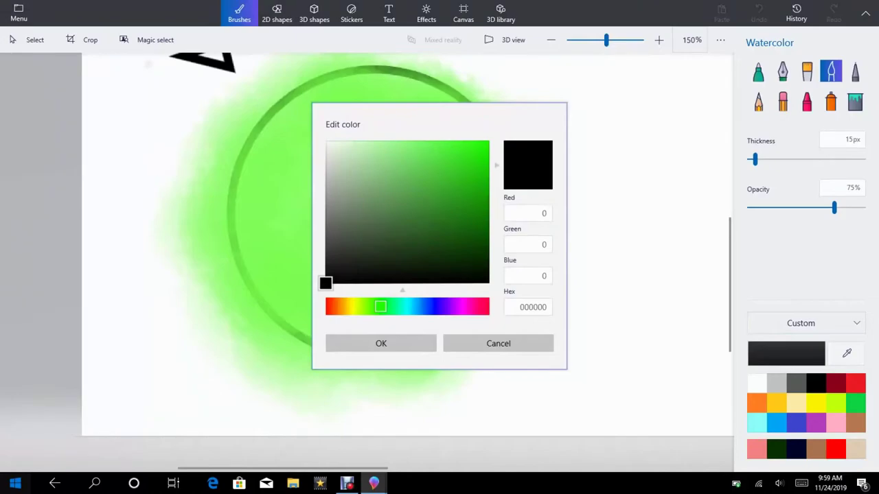
pyautogui.moveTo(381, 307)
pyautogui.mouseDown()
pyautogui.moveTo(366, 307)
pyautogui.moveTo(386, 306)
pyautogui.moveTo(379, 307)
pyautogui.mouseUp()
pyautogui.moveTo(326, 284); pyautogui.dragTo(489, 189)
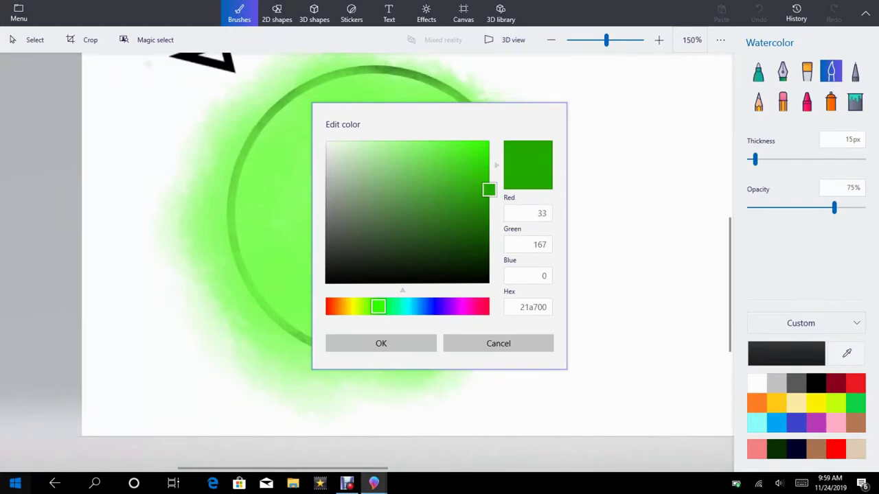
pyautogui.click(381, 344)
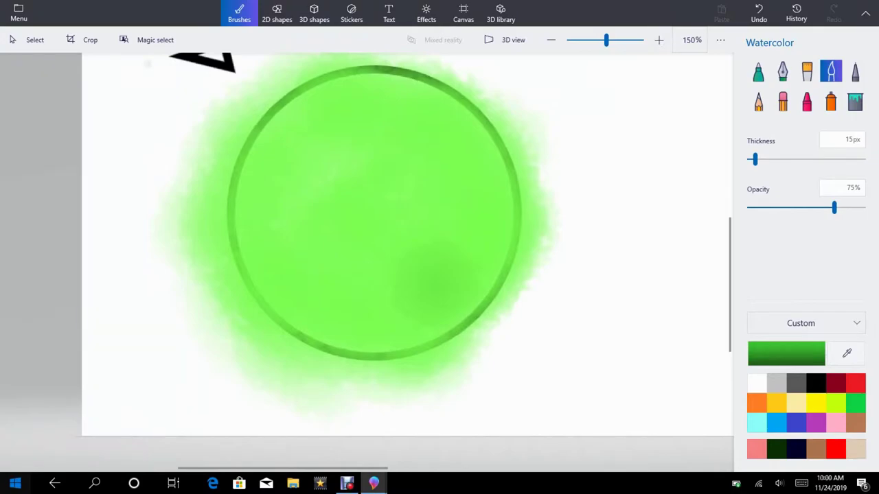
# - Try a thin curved shading line across the circle, undo it, and raise the brush thickness to 88 px
pyautogui.moveTo(471, 117)
pyautogui.mouseDown()
pyautogui.moveTo(443, 197)
pyautogui.moveTo(323, 260)
pyautogui.moveTo(247, 275)
pyautogui.mouseUp()
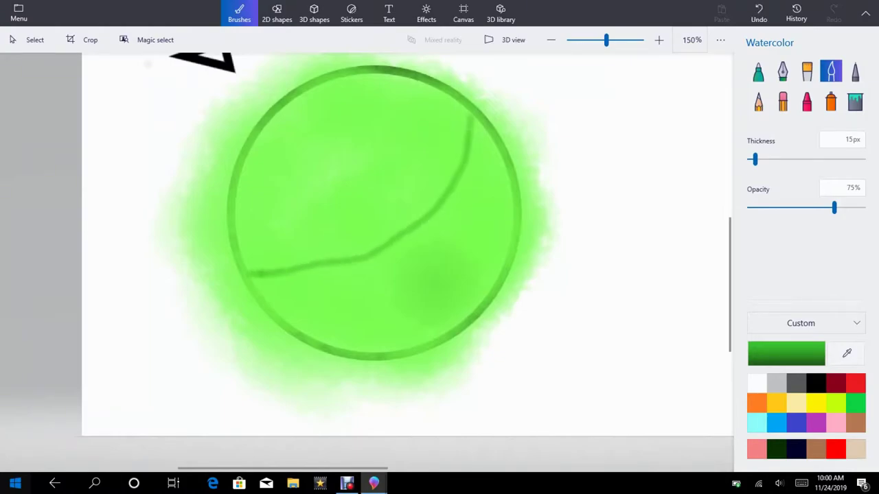
pyautogui.hotkey('ctrl', 'z')
pyautogui.moveTo(754, 159); pyautogui.dragTo(798, 159)
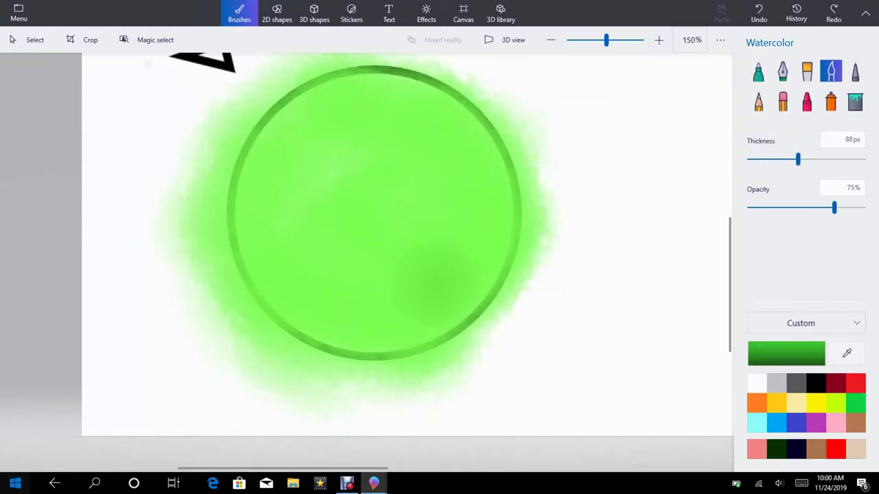
# - Paint medium green shading across the circle, undo the last fill stroke, and rework the diagonal band from upper right to lower left
pyautogui.moveTo(474, 127)
pyautogui.mouseDown()
pyautogui.moveTo(464, 165)
pyautogui.moveTo(429, 209)
pyautogui.moveTo(367, 251)
pyautogui.moveTo(265, 268)
pyautogui.moveTo(265, 292)
pyautogui.mouseUp()
pyautogui.moveTo(456, 113)
pyautogui.mouseDown()
pyautogui.moveTo(383, 219)
pyautogui.moveTo(264, 260)
pyautogui.mouseUp()
pyautogui.moveTo(468, 137)
pyautogui.mouseDown()
pyautogui.moveTo(376, 299)
pyautogui.moveTo(440, 241)
pyautogui.moveTo(405, 288)
pyautogui.moveTo(295, 292)
pyautogui.moveTo(357, 271)
pyautogui.mouseUp()
pyautogui.moveTo(309, 302)
pyautogui.mouseDown()
pyautogui.moveTo(439, 309)
pyautogui.moveTo(501, 243)
pyautogui.moveTo(440, 302)
pyautogui.moveTo(470, 233)
pyautogui.moveTo(498, 206)
pyautogui.moveTo(481, 292)
pyautogui.moveTo(322, 336)
pyautogui.moveTo(457, 318)
pyautogui.moveTo(312, 309)
pyautogui.moveTo(439, 274)
pyautogui.moveTo(453, 79)
pyautogui.moveTo(302, 227)
pyautogui.moveTo(237, 250)
pyautogui.mouseUp()
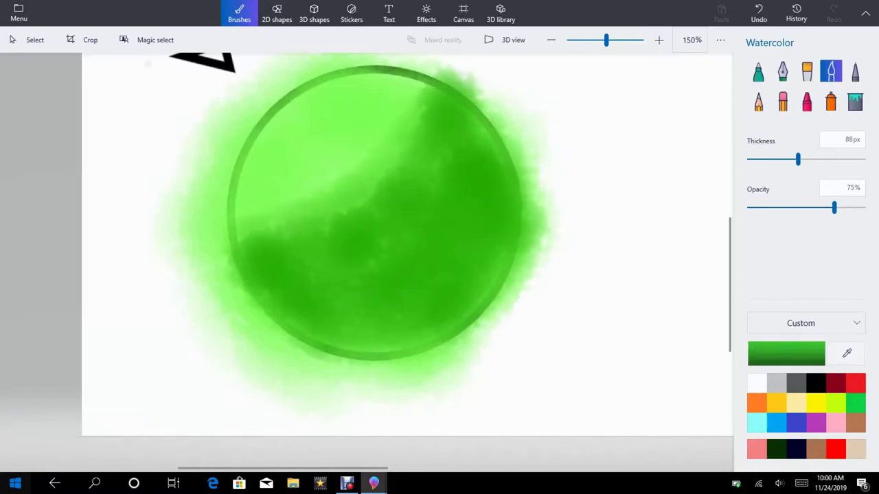
pyautogui.hotkey('ctrl', 'z')
pyautogui.moveTo(391, 244)
pyautogui.mouseDown()
pyautogui.moveTo(447, 182)
pyautogui.moveTo(402, 250)
pyautogui.moveTo(282, 278)
pyautogui.mouseUp()
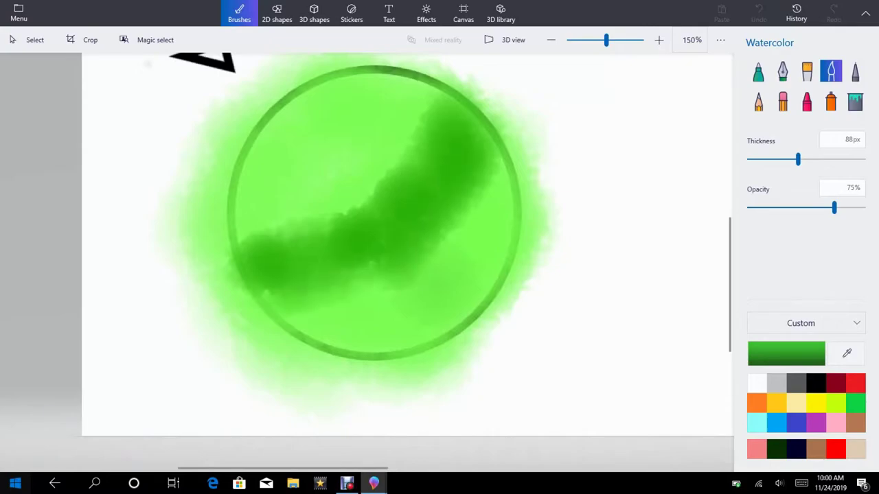
# - Fill the circle below the diagonal band with medium green watercolor, out to its right and lower edges
pyautogui.moveTo(450, 127)
pyautogui.mouseDown()
pyautogui.moveTo(357, 224)
pyautogui.moveTo(248, 267)
pyautogui.mouseUp()
pyautogui.moveTo(481, 206)
pyautogui.mouseDown()
pyautogui.moveTo(412, 282)
pyautogui.moveTo(494, 185)
pyautogui.moveTo(480, 275)
pyautogui.moveTo(508, 185)
pyautogui.mouseUp()
pyautogui.moveTo(484, 271)
pyautogui.mouseDown()
pyautogui.moveTo(384, 340)
pyautogui.moveTo(453, 327)
pyautogui.moveTo(501, 254)
pyautogui.moveTo(501, 154)
pyautogui.moveTo(511, 165)
pyautogui.moveTo(447, 309)
pyautogui.moveTo(322, 350)
pyautogui.moveTo(460, 329)
pyautogui.moveTo(326, 326)
pyautogui.moveTo(384, 292)
pyautogui.moveTo(357, 288)
pyautogui.moveTo(460, 217)
pyautogui.moveTo(419, 295)
pyautogui.moveTo(508, 247)
pyautogui.moveTo(519, 226)
pyautogui.mouseUp()
pyautogui.moveTo(525, 261)
pyautogui.mouseDown()
pyautogui.moveTo(412, 360)
pyautogui.moveTo(371, 308)
pyautogui.moveTo(326, 302)
pyautogui.moveTo(285, 335)
pyautogui.moveTo(295, 323)
pyautogui.moveTo(449, 354)
pyautogui.moveTo(258, 312)
pyautogui.moveTo(245, 300)
pyautogui.mouseUp()
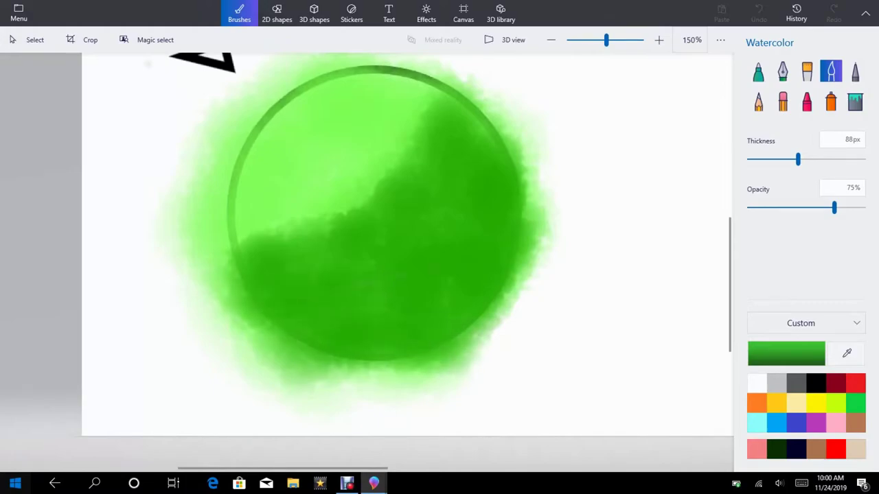
pyautogui.moveTo(474, 113)
pyautogui.mouseDown()
pyautogui.moveTo(515, 213)
pyautogui.moveTo(422, 358)
pyautogui.mouseUp()
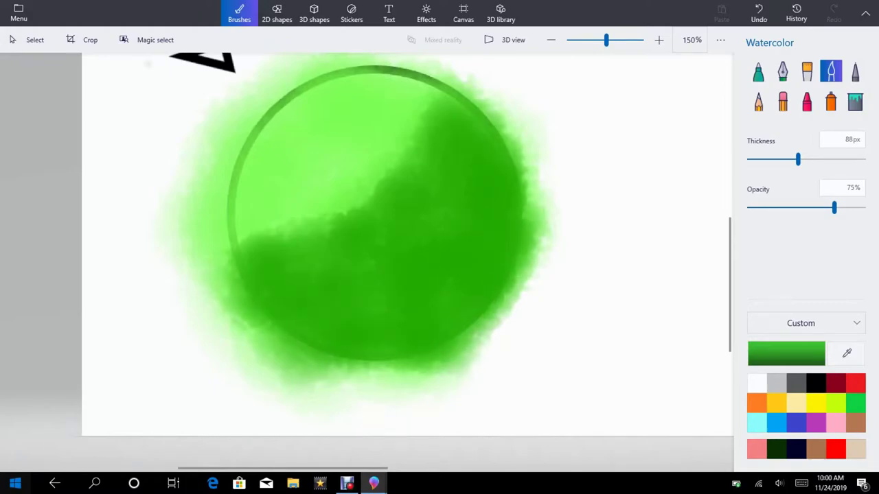
pyautogui.moveTo(302, 265)
pyautogui.mouseDown()
pyautogui.moveTo(367, 212)
pyautogui.moveTo(467, 87)
pyautogui.mouseUp()
pyautogui.moveTo(450, 103)
pyautogui.mouseDown()
pyautogui.moveTo(375, 206)
pyautogui.moveTo(257, 257)
pyautogui.moveTo(357, 220)
pyautogui.moveTo(472, 99)
pyautogui.mouseUp()
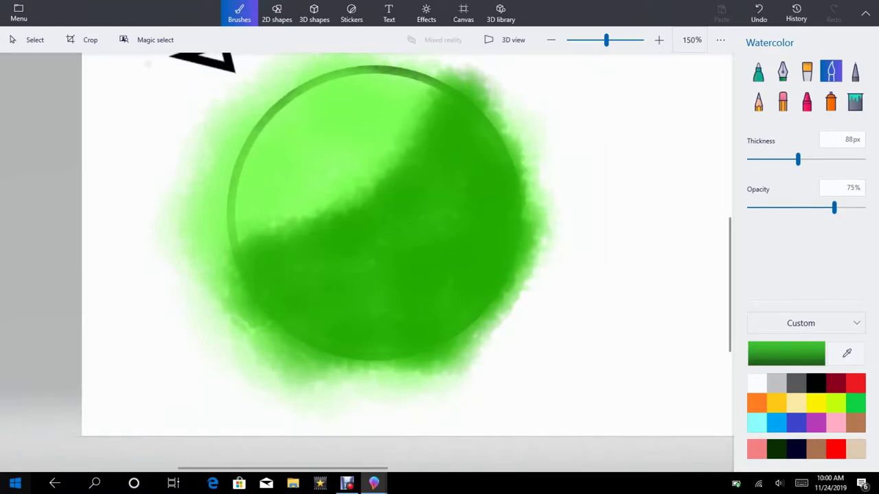
# - Lower the opacity to 21% and soften the shadow's upper edge, first with the medium green and then with light green sampled from the highlight
pyautogui.moveTo(834, 207); pyautogui.dragTo(773, 207)
pyautogui.moveTo(433, 100)
pyautogui.mouseDown()
pyautogui.moveTo(376, 161)
pyautogui.moveTo(239, 238)
pyautogui.mouseUp()
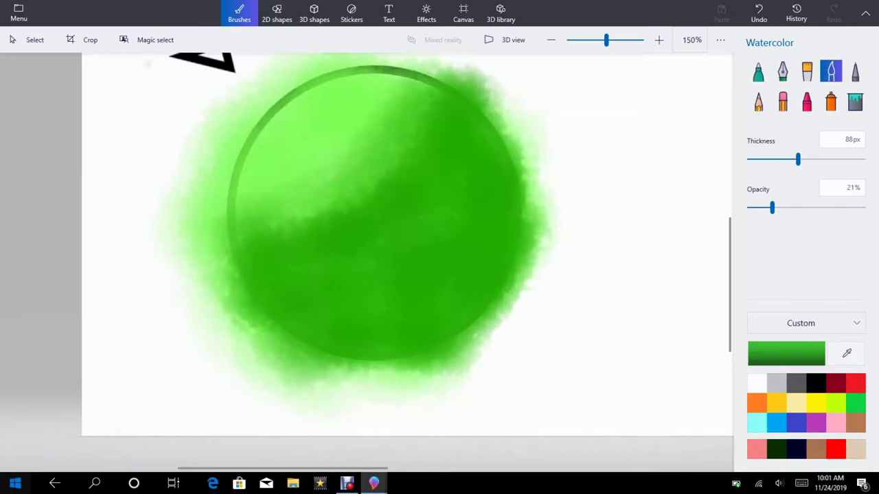
pyautogui.click(846, 354)
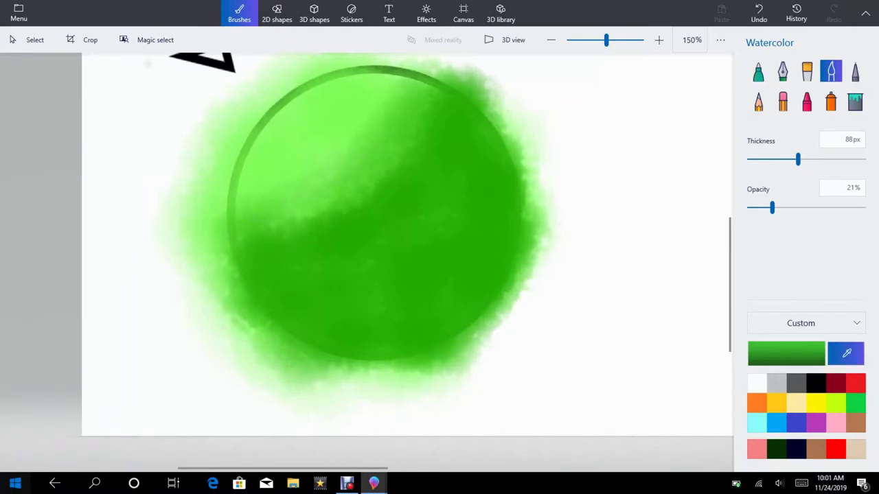
pyautogui.click(319, 99)
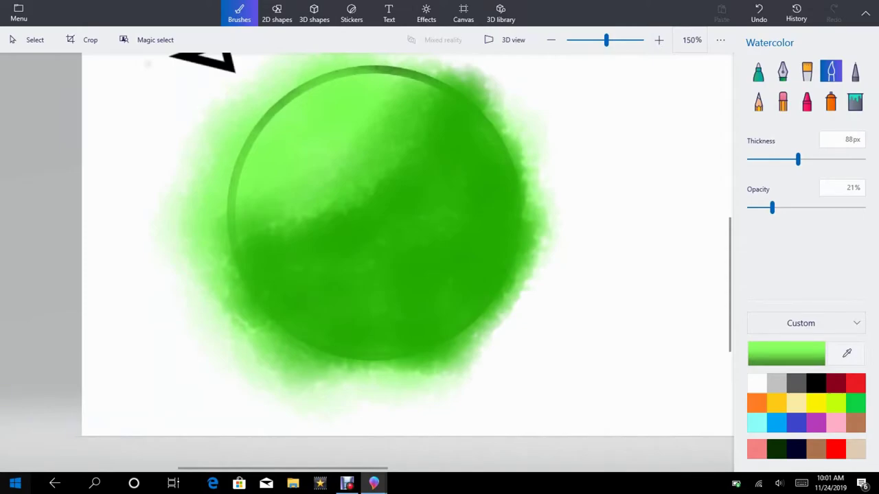
pyautogui.moveTo(418, 110); pyautogui.dragTo(364, 171)
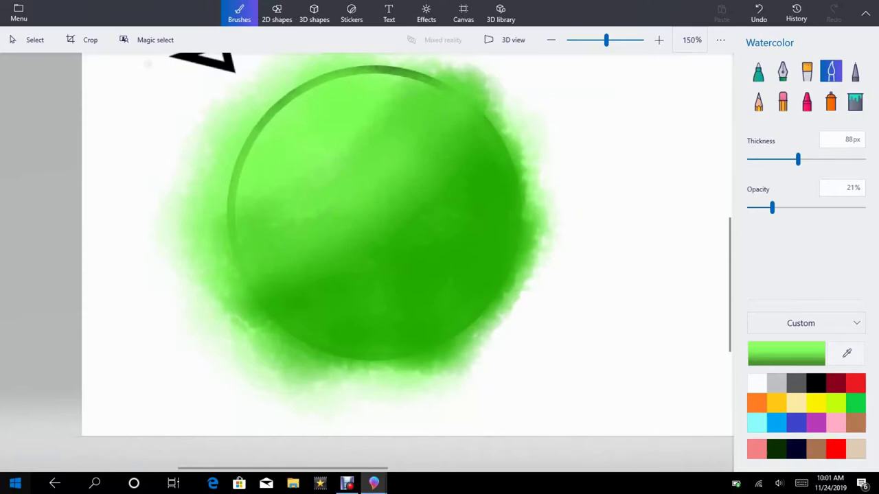
# - Sample the darker green from the circle's lower-right area and blend it diagonally across the transition towards the highlight
pyautogui.click(846, 354)
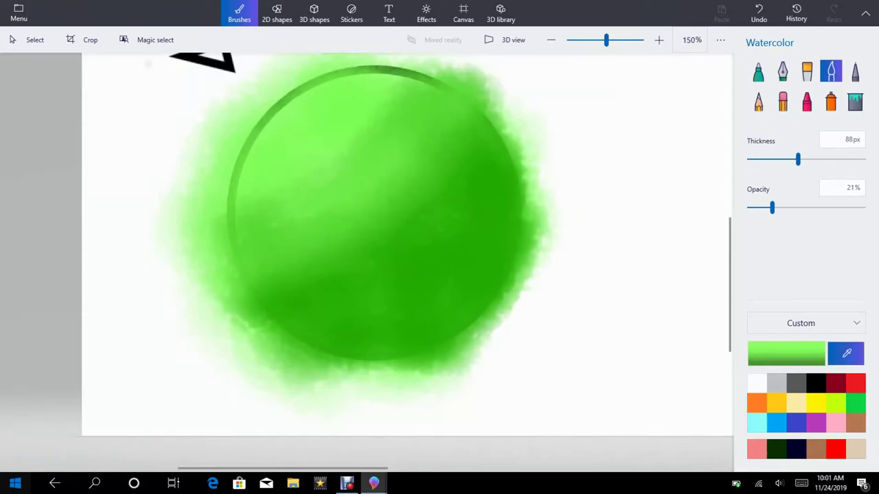
pyautogui.click(455, 277)
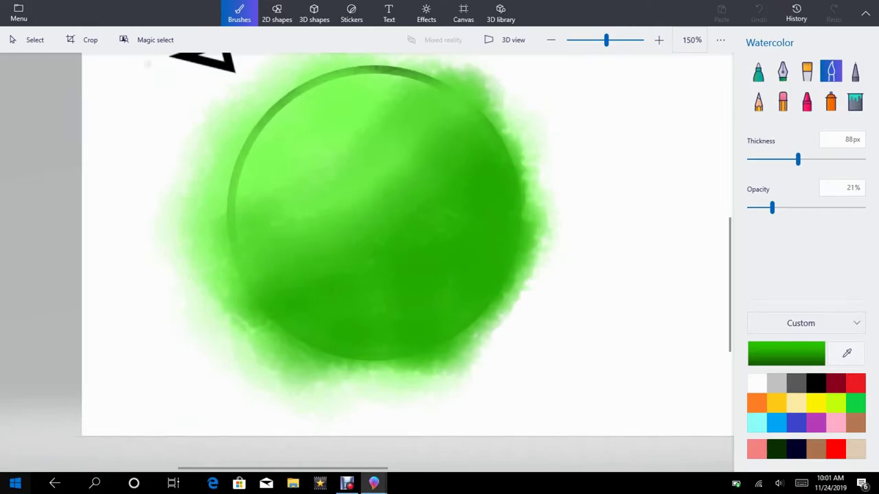
pyautogui.moveTo(463, 97); pyautogui.dragTo(453, 89)
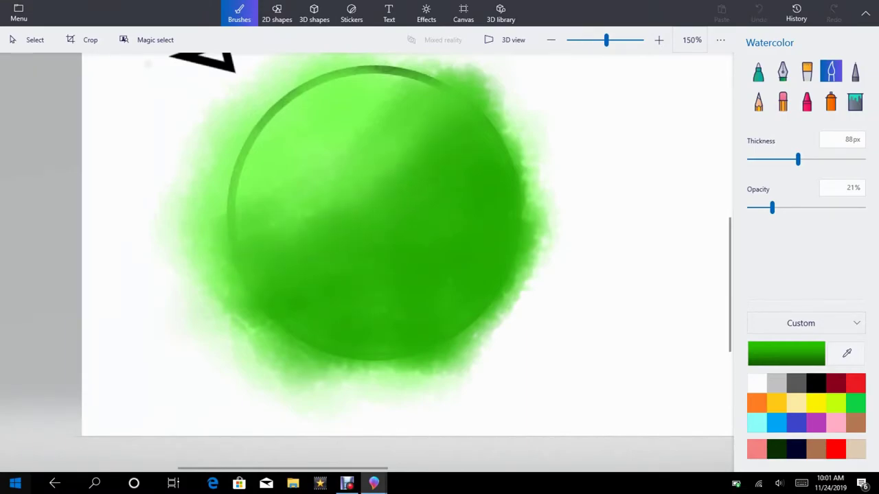
pyautogui.moveTo(302, 227); pyautogui.dragTo(442, 92)
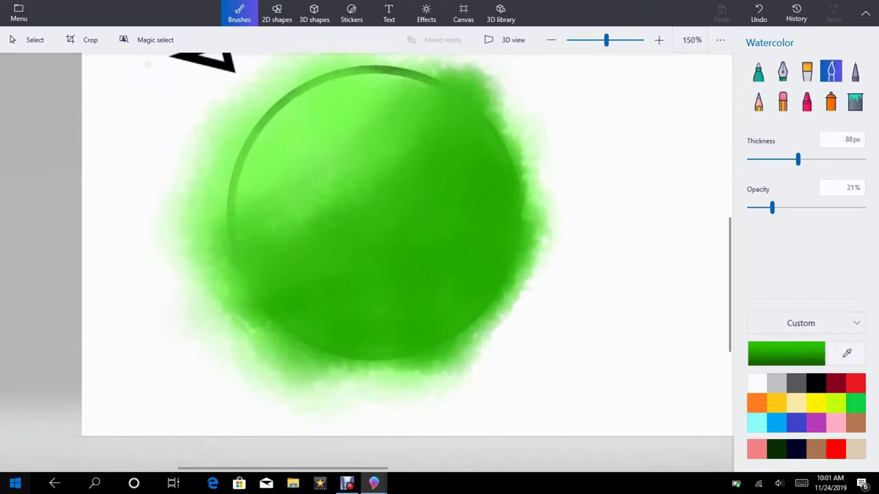
pyautogui.moveTo(382, 102); pyautogui.dragTo(346, 140)
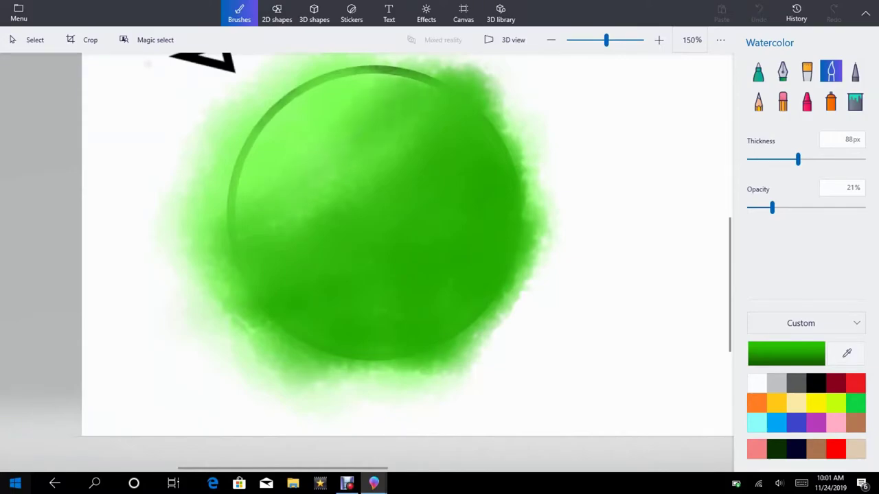
pyautogui.hotkey('ctrl', 'z')
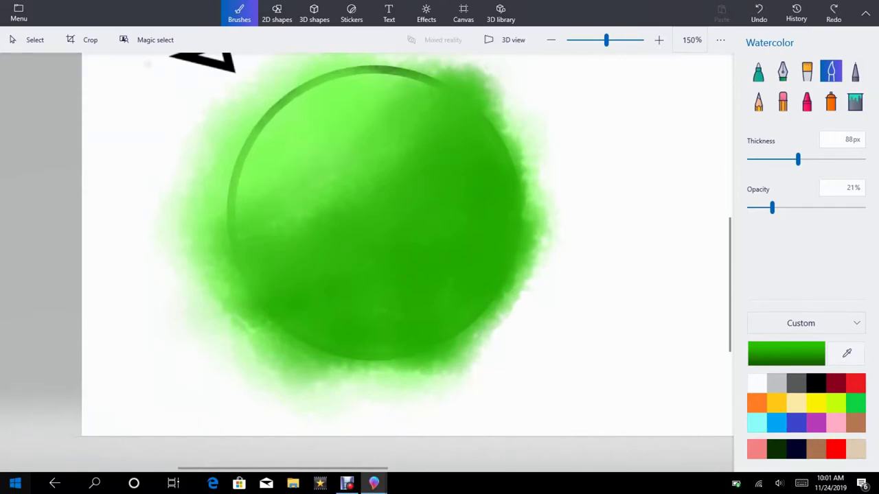
pyautogui.hotkey('ctrl', 'y')
# - Change the watercolor colour to a darker green with hex 187700 and raise the opacity to 50%
pyautogui.click(786, 353)
pyautogui.moveTo(486, 189); pyautogui.dragTo(489, 216)
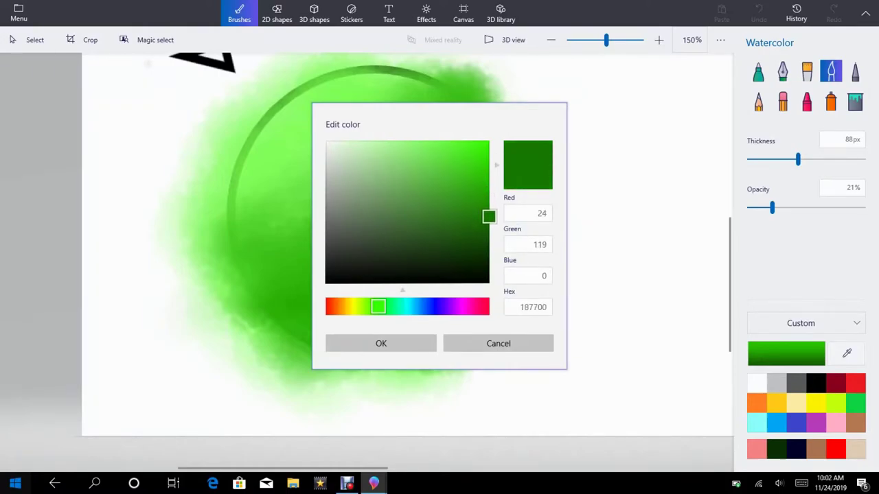
pyautogui.click(381, 343)
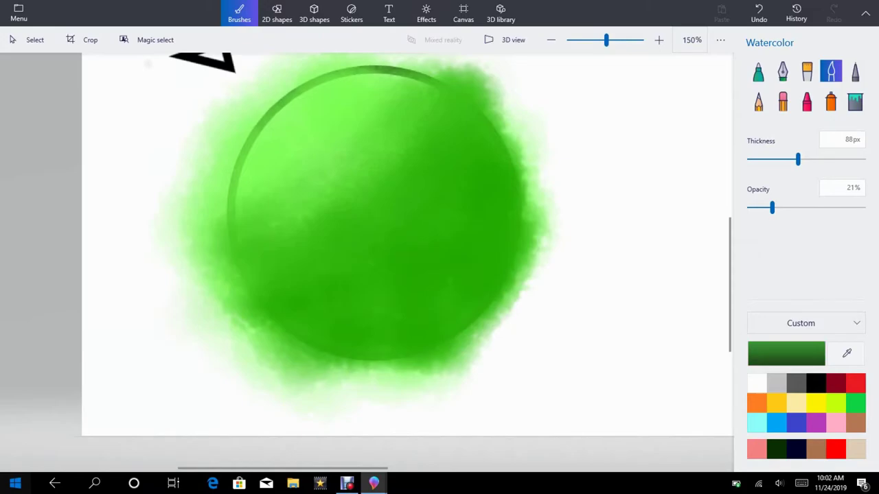
pyautogui.moveTo(772, 207); pyautogui.dragTo(806, 207)
# - Build up a dark green shadow along the circle's right, lower and lower-left areas with repeated strokes and dabs
pyautogui.moveTo(491, 167)
pyautogui.mouseDown()
pyautogui.moveTo(393, 256)
pyautogui.moveTo(269, 300)
pyautogui.mouseUp()
pyautogui.moveTo(420, 246)
pyautogui.mouseDown()
pyautogui.moveTo(507, 162)
pyautogui.moveTo(264, 303)
pyautogui.moveTo(507, 147)
pyautogui.moveTo(411, 227)
pyautogui.moveTo(265, 292)
pyautogui.mouseUp()
pyautogui.click(261, 273)
pyautogui.click(509, 136)
pyautogui.moveTo(507, 147)
pyautogui.mouseDown()
pyautogui.moveTo(442, 297)
pyautogui.moveTo(513, 187)
pyautogui.moveTo(514, 213)
pyautogui.moveTo(333, 367)
pyautogui.mouseUp()
pyautogui.click(324, 374)
pyautogui.click(489, 324)
pyautogui.click(340, 358)
pyautogui.moveTo(426, 282)
pyautogui.mouseDown()
pyautogui.moveTo(305, 334)
pyautogui.moveTo(499, 313)
pyautogui.mouseUp()
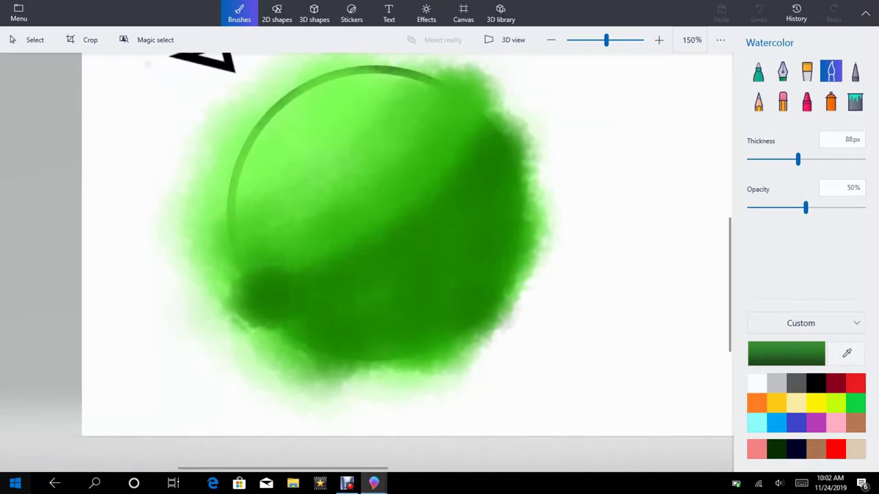
pyautogui.moveTo(484, 219)
pyautogui.mouseDown()
pyautogui.moveTo(509, 190)
pyautogui.moveTo(453, 275)
pyautogui.moveTo(481, 199)
pyautogui.moveTo(500, 175)
pyautogui.moveTo(350, 335)
pyautogui.moveTo(425, 300)
pyautogui.mouseUp()
pyautogui.click(335, 386)
pyautogui.moveTo(297, 338); pyautogui.dragTo(274, 349)
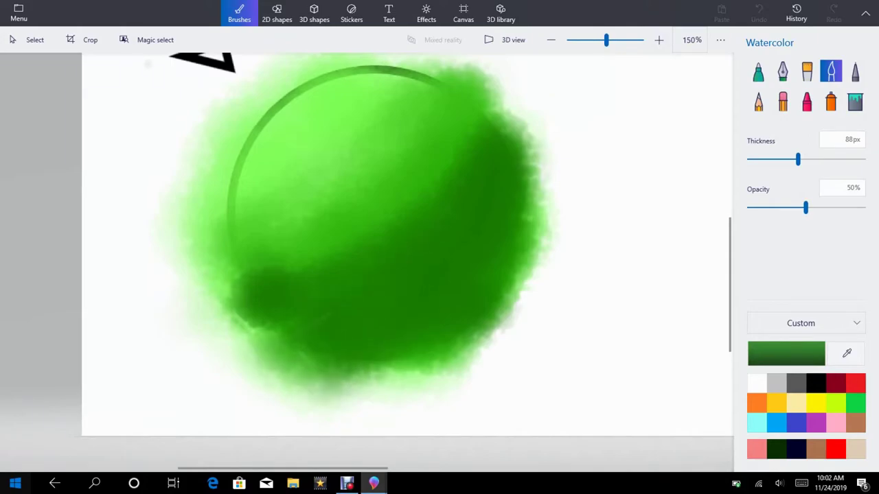
pyautogui.moveTo(374, 374); pyautogui.dragTo(305, 357)
pyautogui.moveTo(528, 284); pyautogui.dragTo(367, 357)
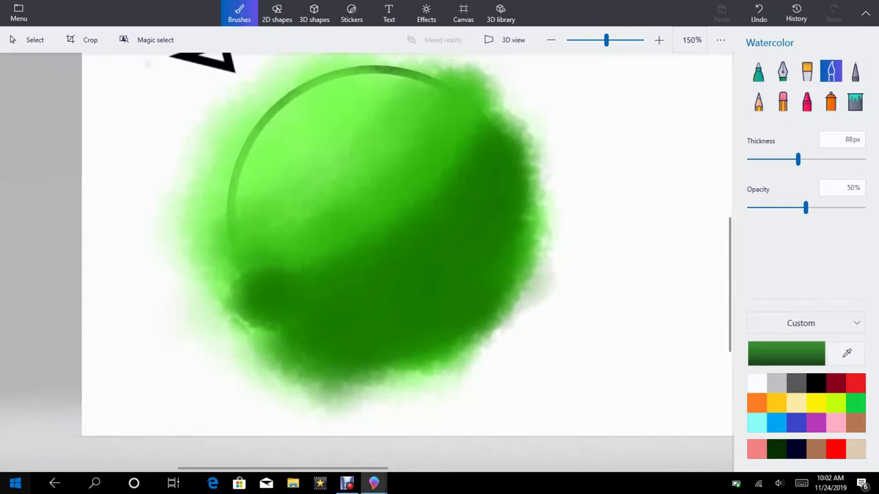
# - Reduce the opacity to 16% and blend the dark shadow's upper boundary into the medium green
pyautogui.moveTo(806, 208); pyautogui.dragTo(767, 208)
pyautogui.moveTo(309, 264)
pyautogui.mouseDown()
pyautogui.moveTo(412, 206)
pyautogui.moveTo(478, 123)
pyautogui.moveTo(384, 213)
pyautogui.mouseUp()
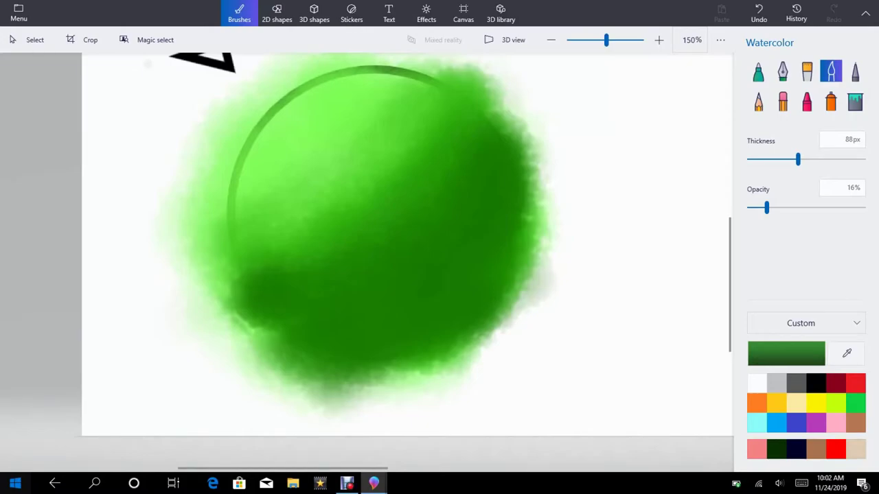
pyautogui.click(786, 354)
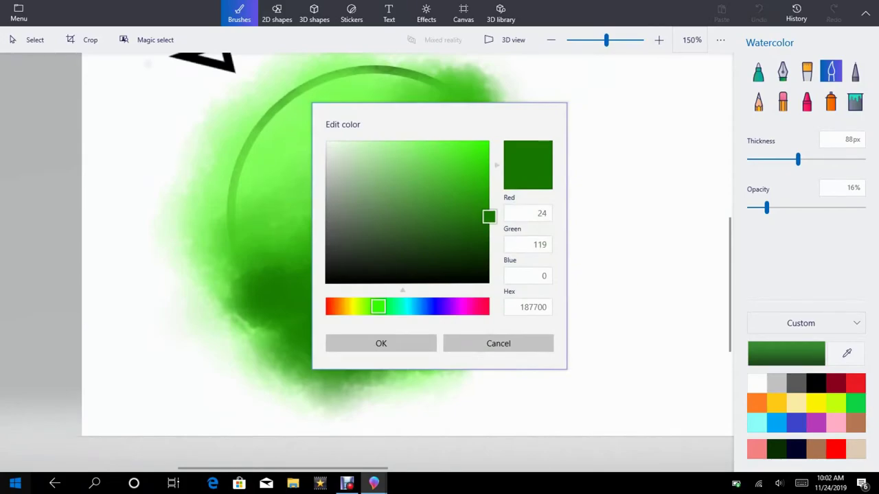
pyautogui.press('Escape')
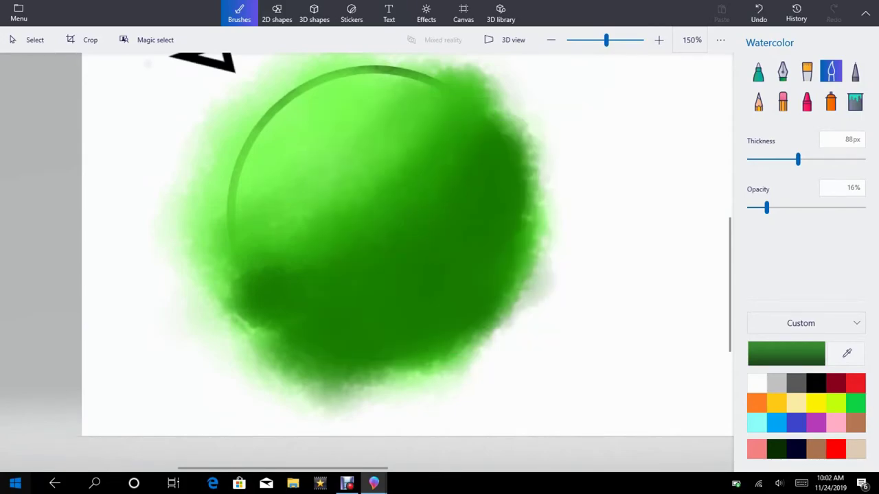
# - Sample the medium green near the circle's upper-right edge and soften the dark patch at the lower-left edge
pyautogui.click(846, 354)
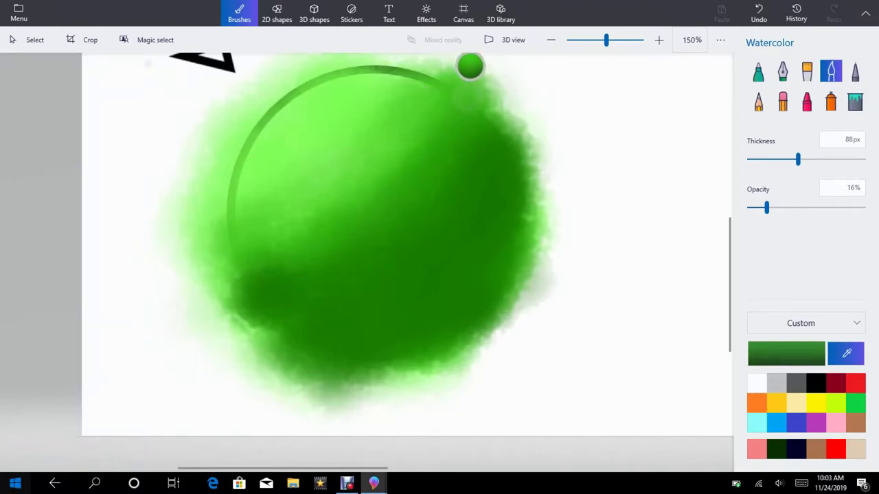
pyautogui.click(457, 91)
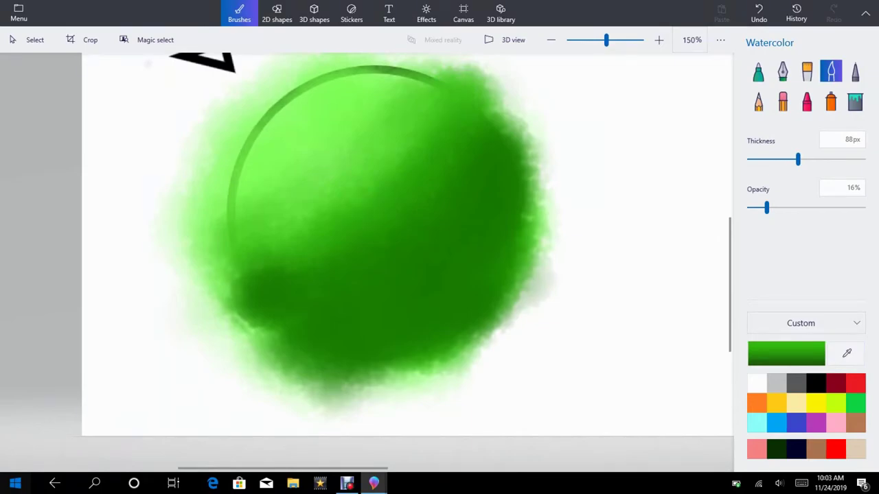
pyautogui.moveTo(232, 317); pyautogui.dragTo(228, 321)
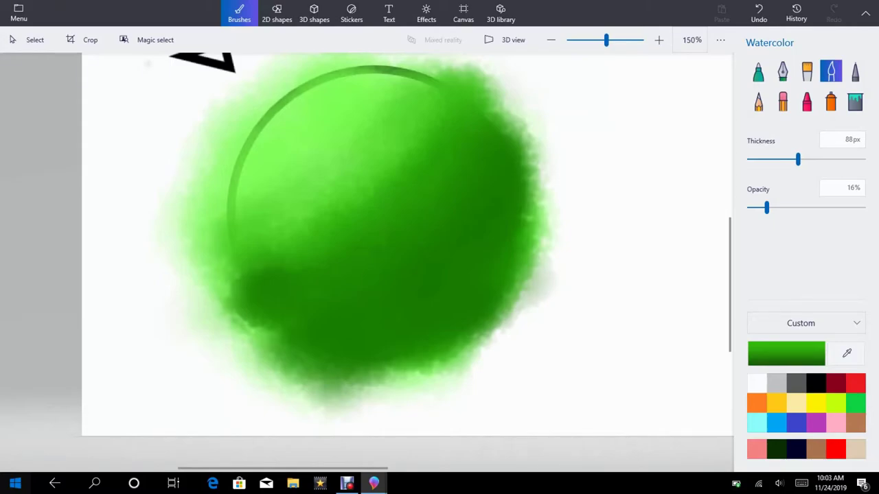
# - Undo the last blending stroke and soften the dark patch at the sphere's lower-left edge with the sampled medium green
pyautogui.hotkey('ctrl', 'z')
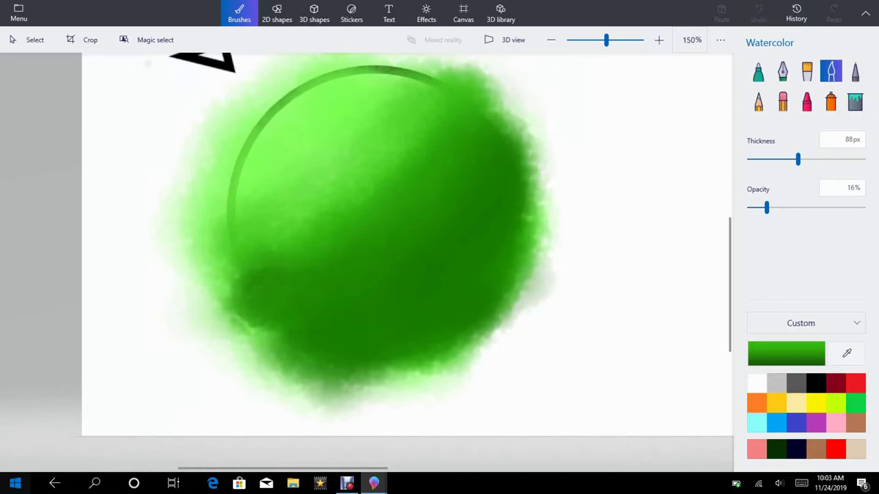
pyautogui.moveTo(257, 285); pyautogui.dragTo(189, 322)
pyautogui.moveTo(189, 323)
pyautogui.mouseDown()
pyautogui.moveTo(210, 319)
pyautogui.moveTo(261, 271)
pyautogui.moveTo(295, 264)
pyautogui.mouseUp()
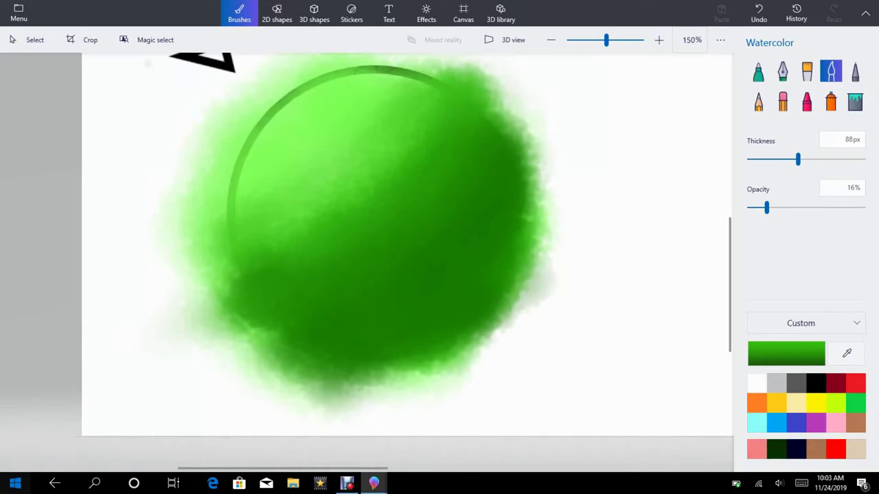
# - Change the watercolor colour to a much darker green of the same hue
pyautogui.click(786, 354)
pyautogui.moveTo(475, 190); pyautogui.dragTo(489, 222)
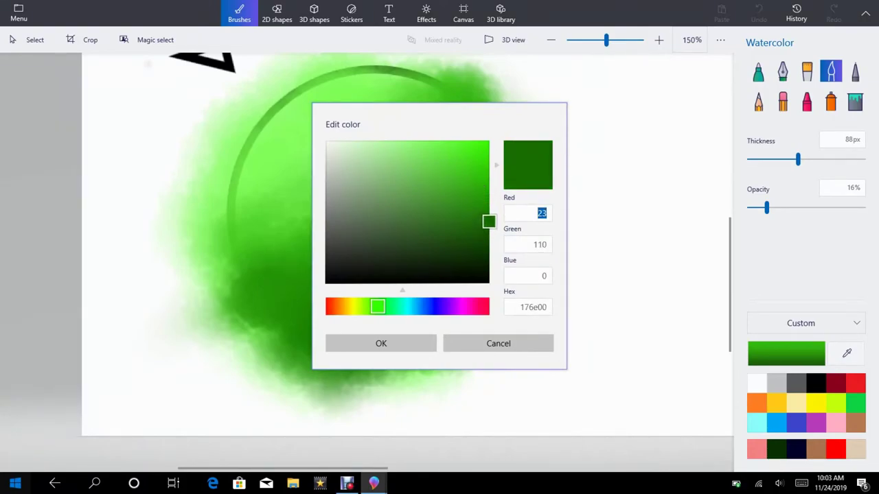
pyautogui.write('26')
pyautogui.moveTo(489, 214); pyautogui.dragTo(489, 225)
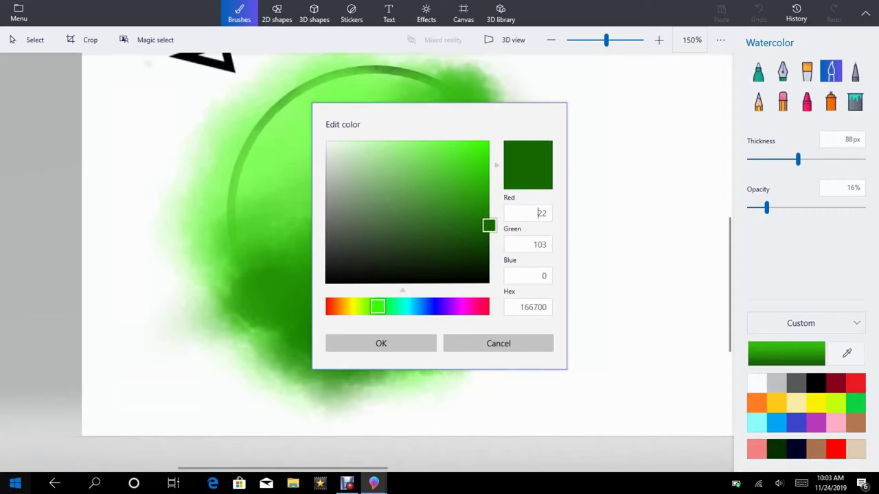
pyautogui.moveTo(488, 226)
pyautogui.mouseDown()
pyautogui.moveTo(488, 208)
pyautogui.moveTo(488, 238)
pyautogui.mouseUp()
pyautogui.click(381, 344)
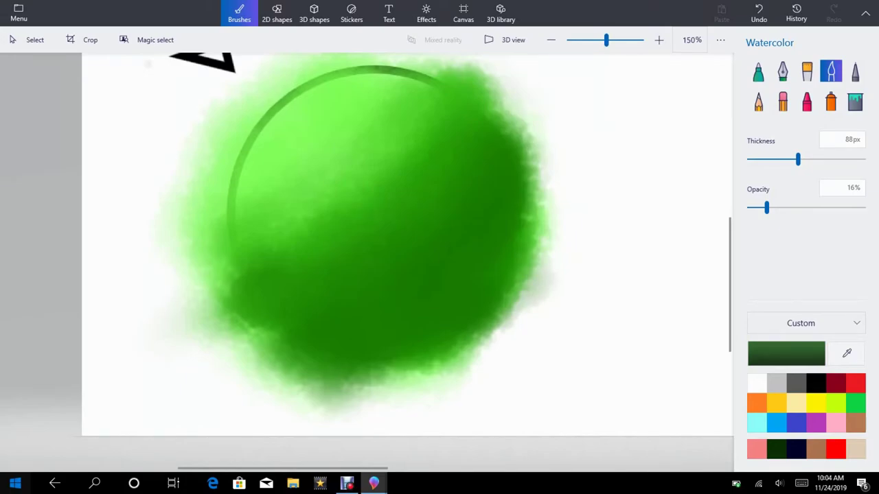
# - Raise the opacity to 73% and paint a deep green shadow along the sphere's right and lower edges, undoing and redoing uneven strokes
pyautogui.click(459, 299)
pyautogui.moveTo(767, 207); pyautogui.dragTo(832, 208)
pyautogui.moveTo(482, 287)
pyautogui.mouseDown()
pyautogui.moveTo(507, 210)
pyautogui.moveTo(405, 351)
pyautogui.moveTo(302, 364)
pyautogui.moveTo(515, 165)
pyautogui.moveTo(384, 353)
pyautogui.moveTo(309, 364)
pyautogui.mouseUp()
pyautogui.moveTo(491, 220)
pyautogui.mouseDown()
pyautogui.moveTo(486, 168)
pyautogui.moveTo(427, 301)
pyautogui.moveTo(299, 359)
pyautogui.mouseUp()
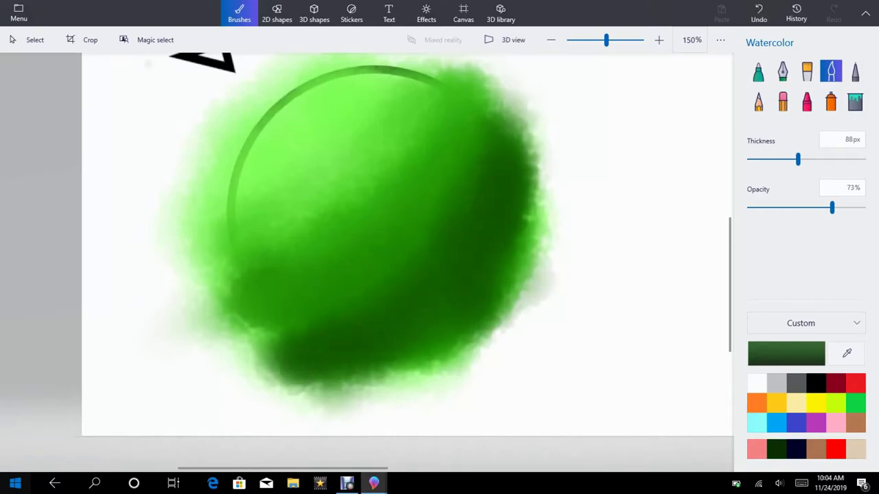
pyautogui.hotkey('ctrl', 'z')
pyautogui.moveTo(503, 226)
pyautogui.mouseDown()
pyautogui.moveTo(395, 352)
pyautogui.moveTo(282, 358)
pyautogui.mouseUp()
pyautogui.moveTo(505, 165); pyautogui.dragTo(487, 268)
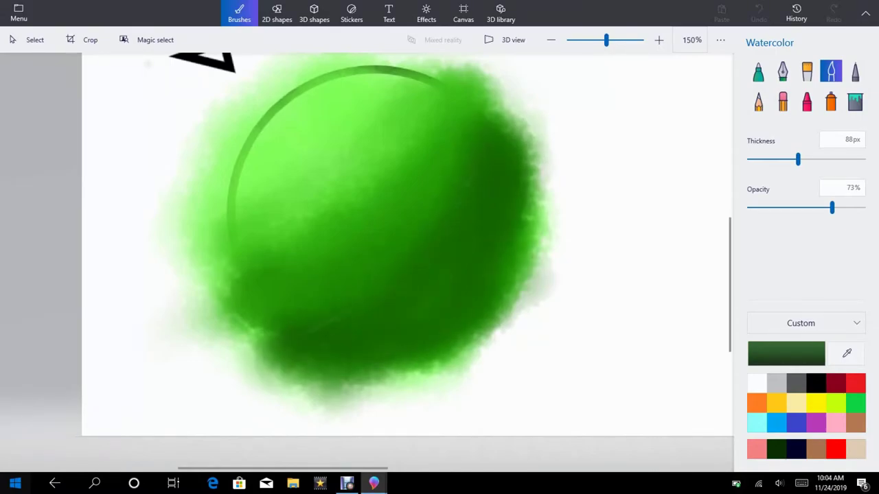
pyautogui.moveTo(405, 322)
pyautogui.mouseDown()
pyautogui.moveTo(371, 360)
pyautogui.moveTo(453, 337)
pyautogui.moveTo(529, 182)
pyautogui.moveTo(518, 240)
pyautogui.moveTo(316, 357)
pyautogui.moveTo(405, 357)
pyautogui.moveTo(522, 265)
pyautogui.moveTo(542, 189)
pyautogui.mouseUp()
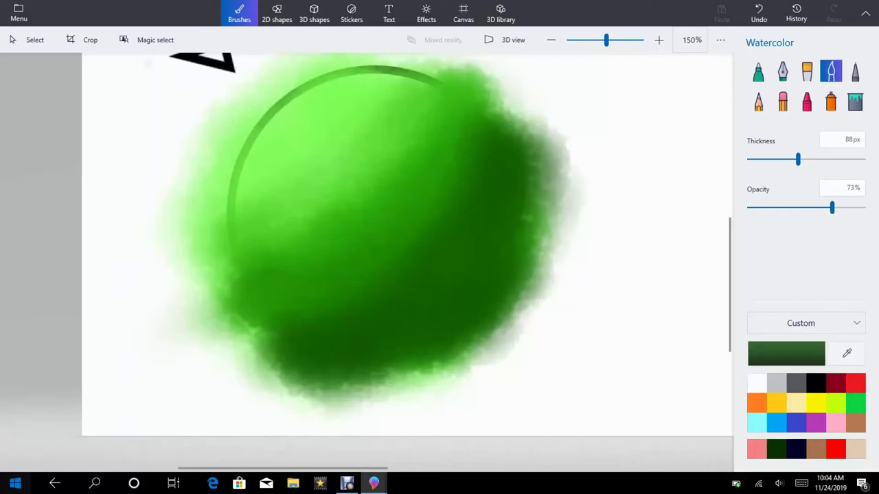
# - Sample the medium green from the sphere's middle, set the opacity to 22% and blend the deep shadow's upper boundary
pyautogui.moveTo(831, 207); pyautogui.dragTo(749, 208)
pyautogui.click(847, 353)
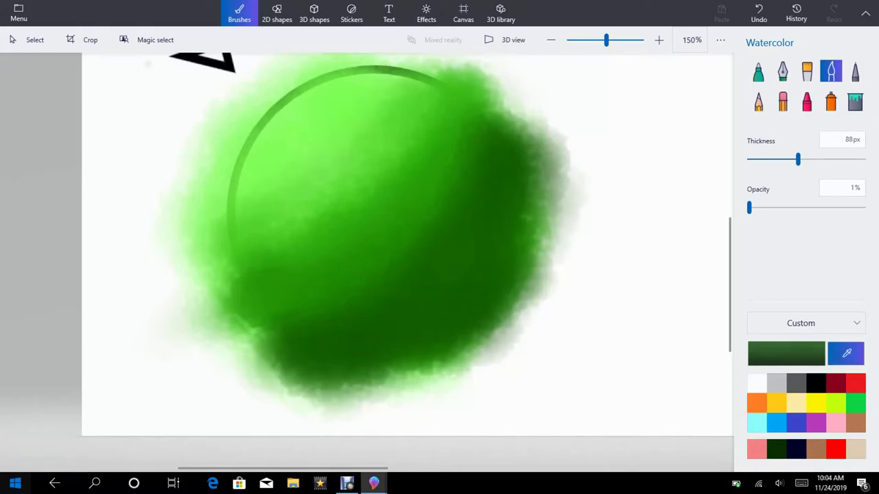
pyautogui.click(327, 245)
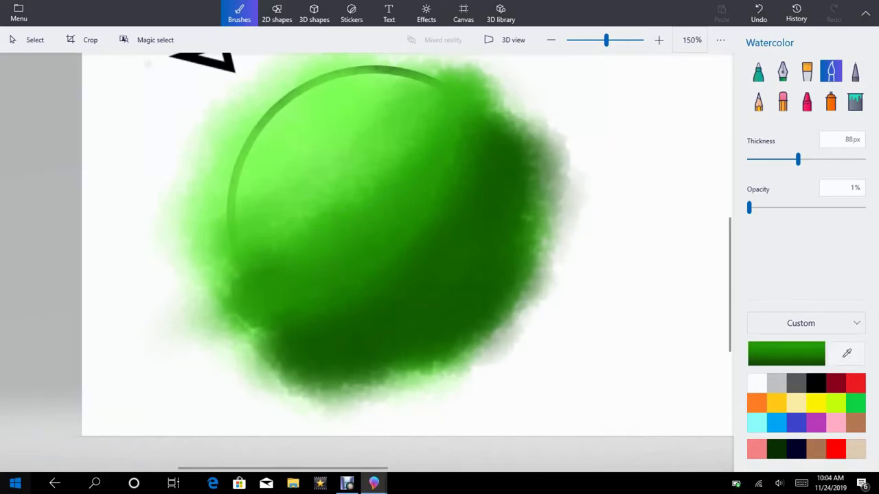
pyautogui.moveTo(749, 207); pyautogui.dragTo(773, 208)
pyautogui.moveTo(505, 114)
pyautogui.mouseDown()
pyautogui.moveTo(336, 295)
pyautogui.moveTo(495, 120)
pyautogui.moveTo(491, 127)
pyautogui.mouseUp()
pyautogui.moveTo(526, 81); pyautogui.dragTo(501, 103)
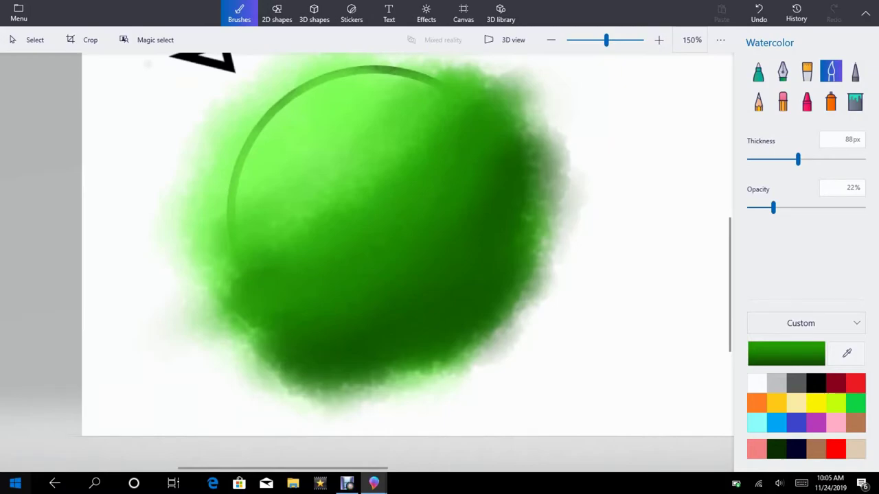
# - Choose lime as the watercolor colour, set the thickness to 41 px and paint a highlight inside the circle's upper-left edge
pyautogui.click(835, 403)
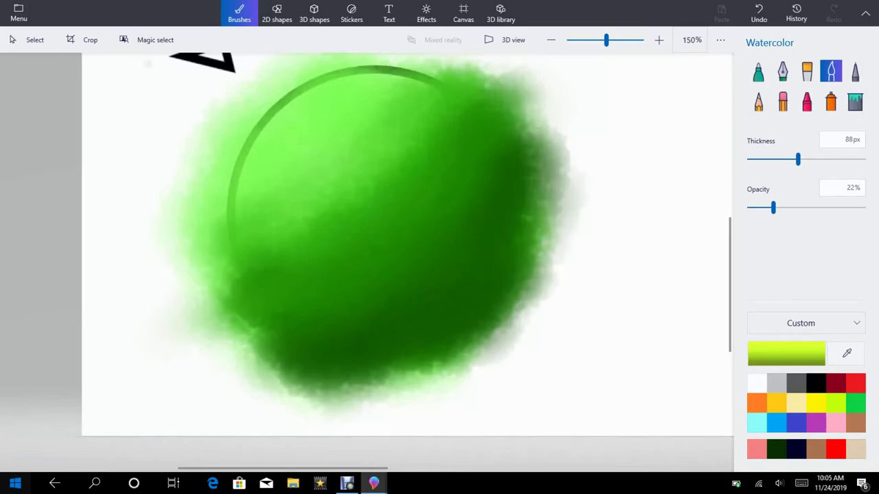
pyautogui.moveTo(798, 159); pyautogui.dragTo(748, 159)
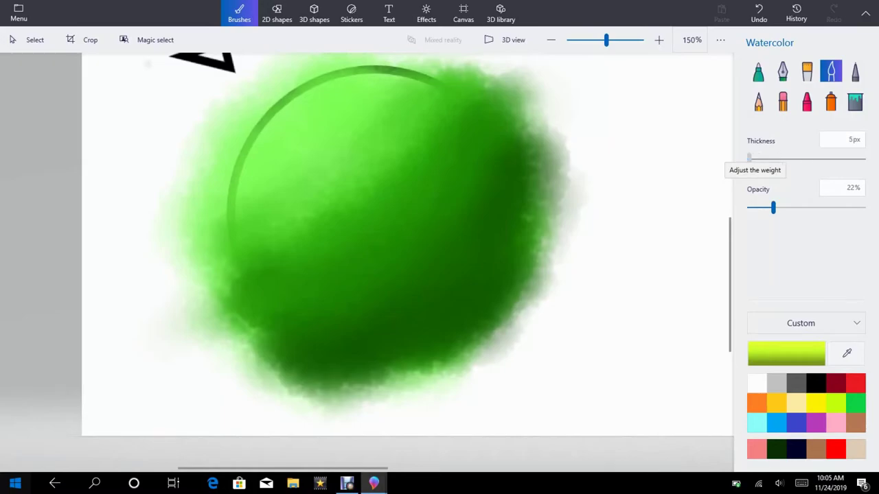
pyautogui.scroll(-5, 440, 275)
pyautogui.scroll(2, 439, 275)
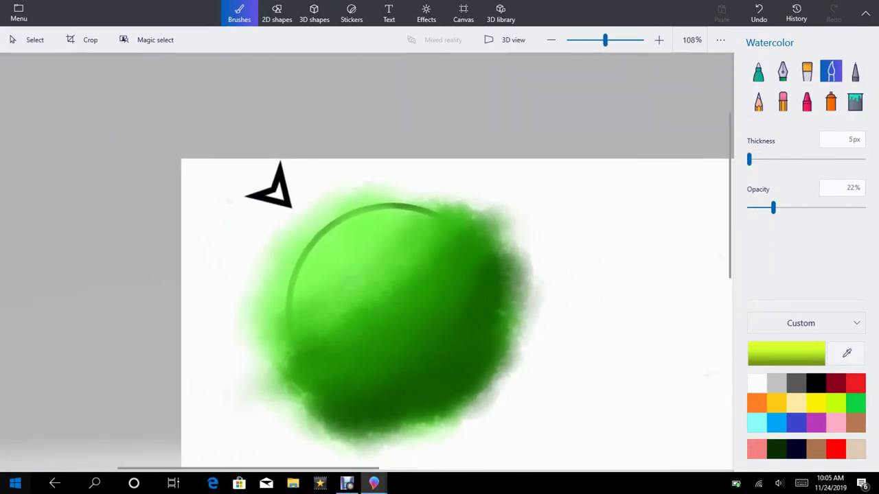
pyautogui.scroll(-1, 407, 247)
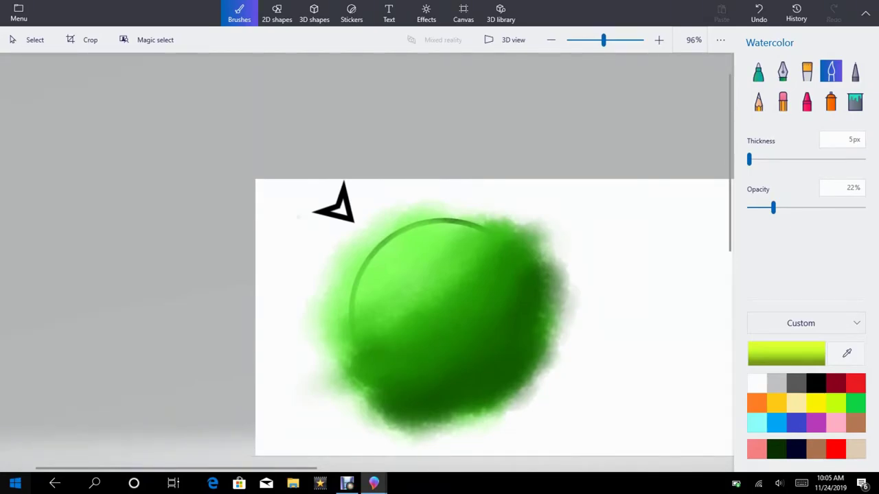
pyautogui.keyDown('ctrl'); pyautogui.scroll(10, 364, 274); pyautogui.keyUp('ctrl')
pyautogui.scroll(-3, 367, 262)
pyautogui.scroll(1, 367, 262)
pyautogui.scroll(1, 367, 262)
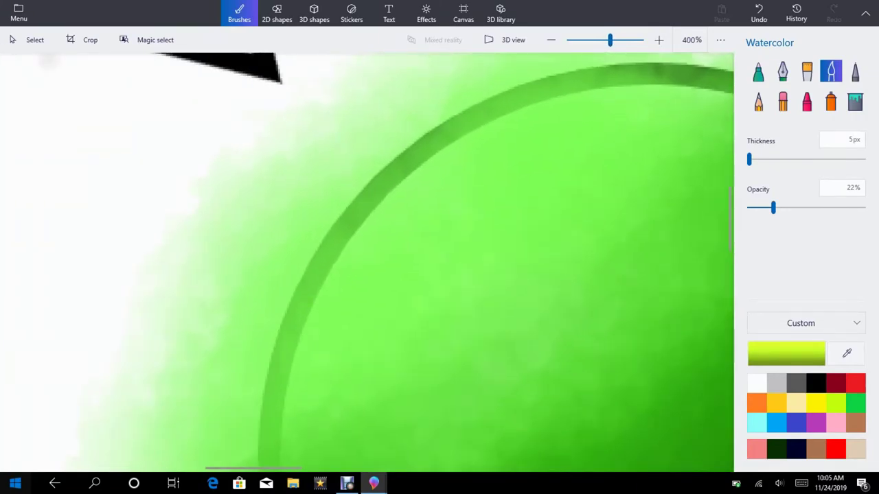
pyautogui.hotkey('ctrl', 'z')
pyautogui.moveTo(749, 159); pyautogui.dragTo(770, 159)
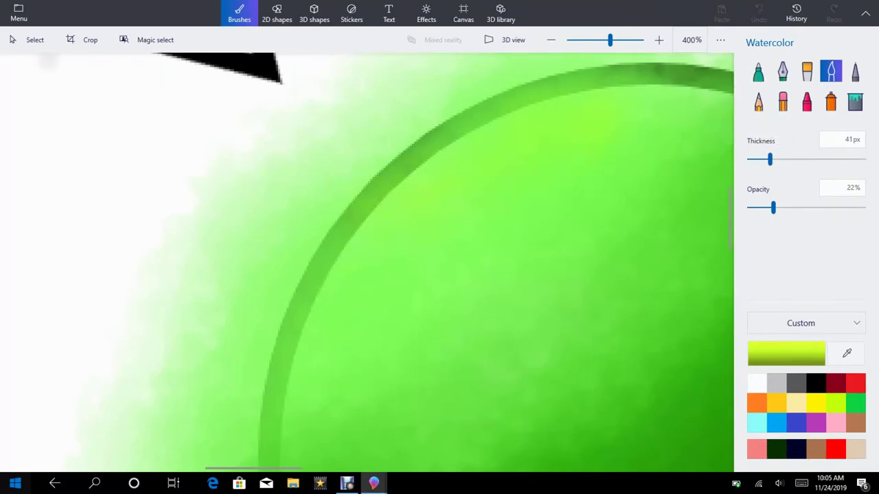
# - Sample the light green beside the circle's upper-left outline and blend the lime highlight into the surrounding green
pyautogui.scroll(-5, 367, 262)
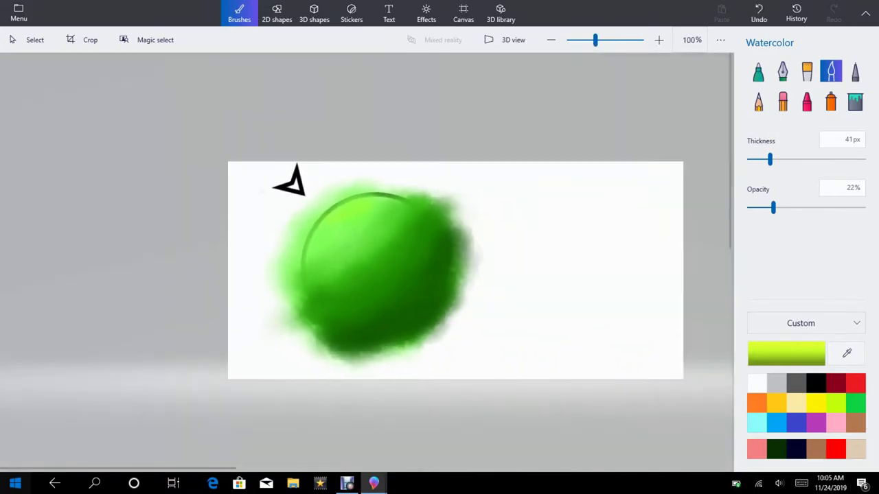
pyautogui.scroll(2, 366, 262)
pyautogui.scroll(3, 243, 248)
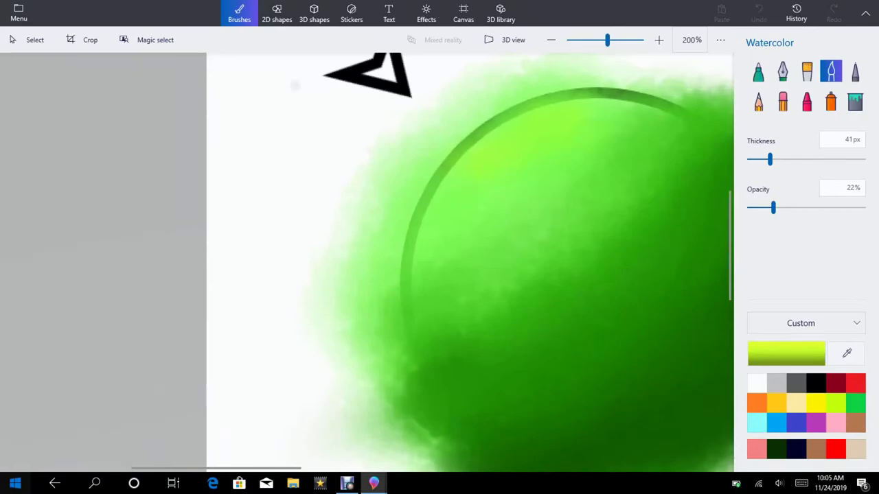
pyautogui.scroll(-5, 367, 262)
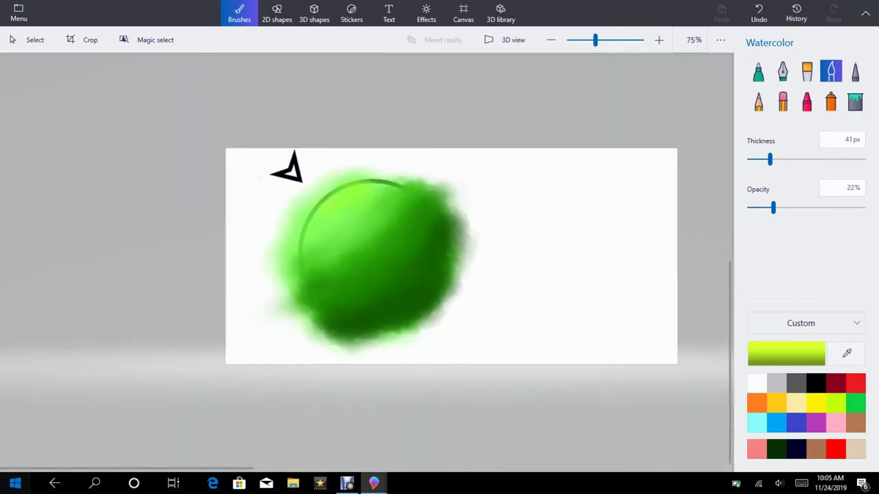
pyautogui.click(846, 353)
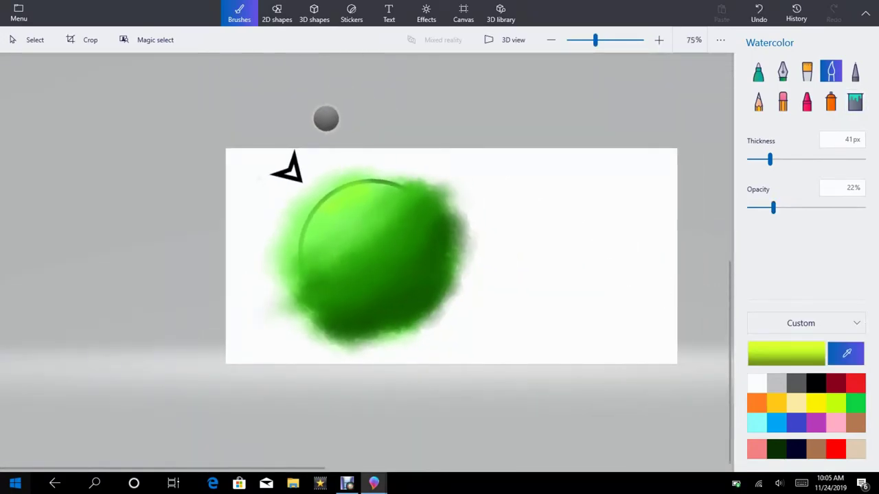
pyautogui.scroll(5, 316, 208)
pyautogui.scroll(3, 318, 213)
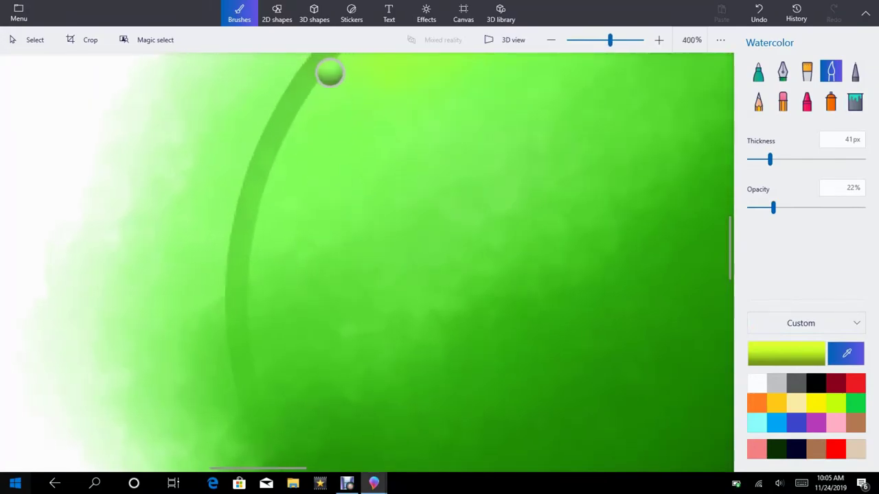
pyautogui.click(336, 97)
pyautogui.scroll(-6, 305, 81)
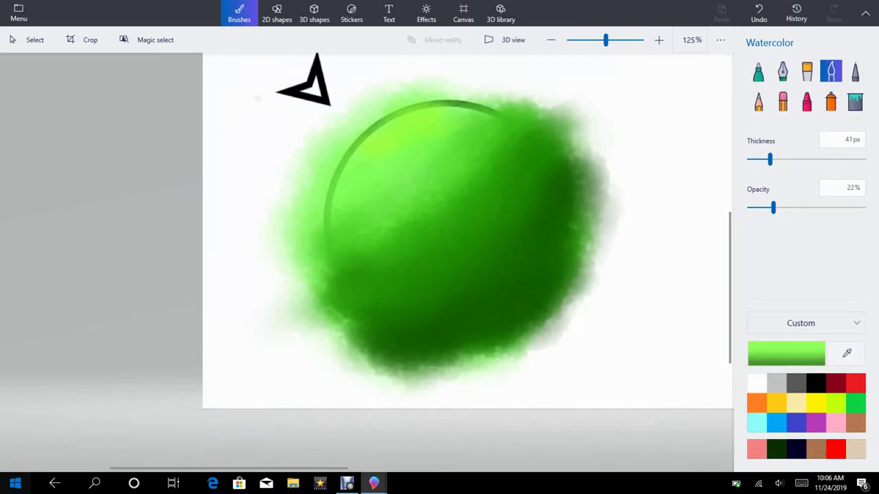
pyautogui.moveTo(255, 330); pyautogui.dragTo(264, 328)
pyautogui.hotkey('ctrl', 'z')
# - Switch the watercolor to white, increase the thickness to 81 px and paint a soft highlight on the sphere's upper-left area
pyautogui.scroll(-8, 341, 258)
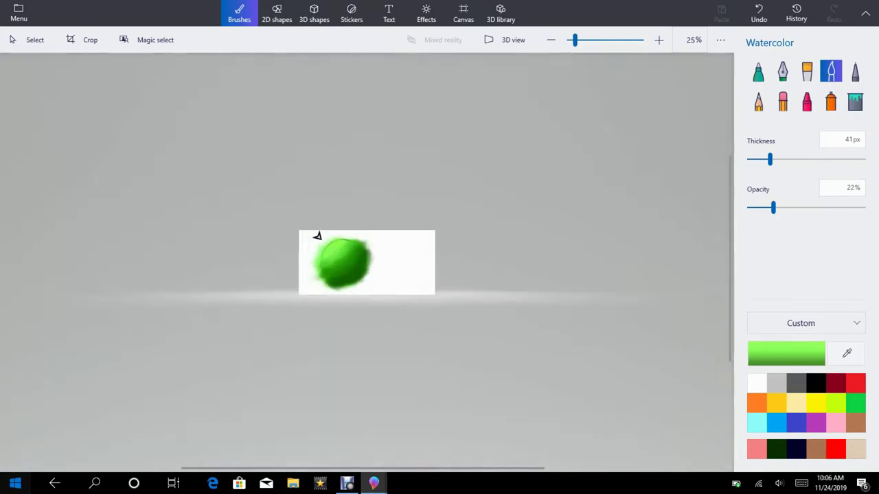
pyautogui.scroll(8, 337, 274)
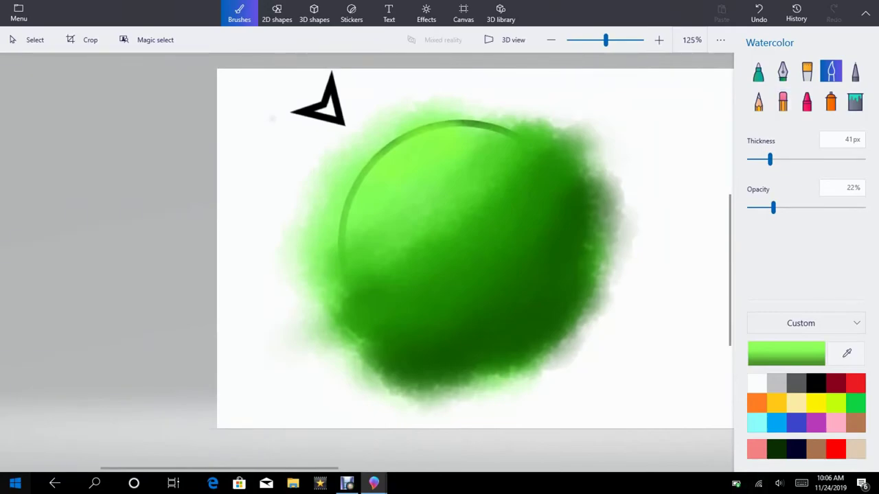
pyautogui.click(757, 383)
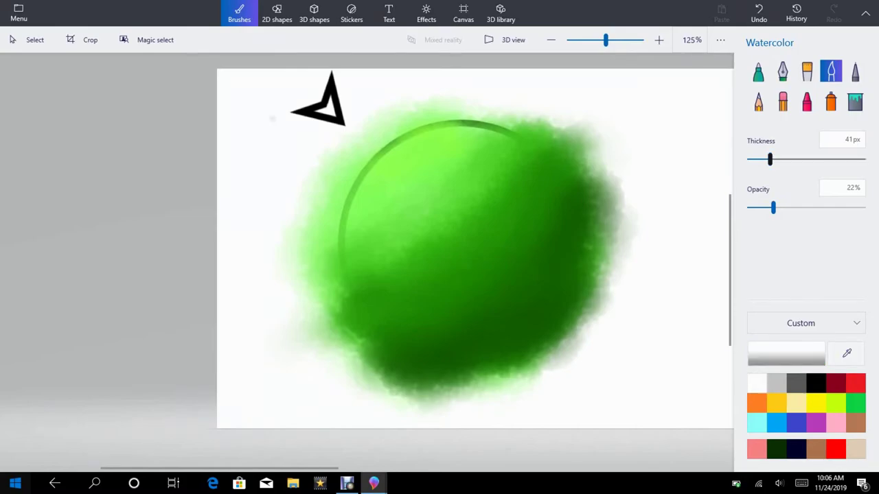
pyautogui.moveTo(770, 159); pyautogui.dragTo(754, 159)
pyautogui.scroll(8, 377, 156)
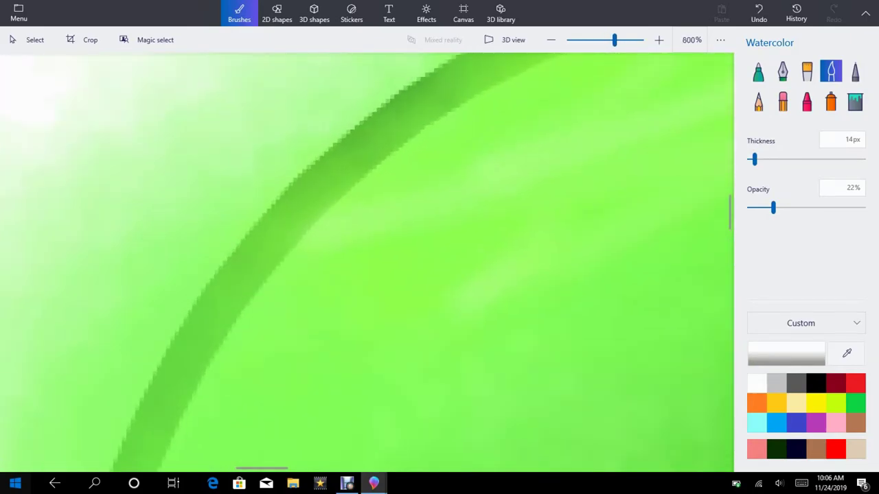
pyautogui.click(758, 13)
pyautogui.moveTo(754, 159)
pyautogui.mouseDown()
pyautogui.moveTo(802, 159)
pyautogui.moveTo(794, 160)
pyautogui.mouseUp()
pyautogui.click(588, 163)
pyautogui.scroll(-6, 524, 202)
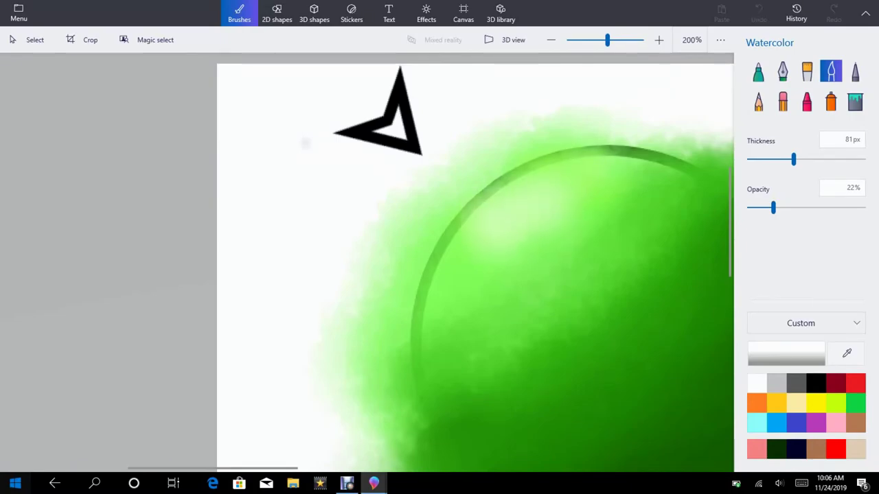
pyautogui.click(305, 143)
pyautogui.click(305, 143)
pyautogui.scroll(-3, 276, 212)
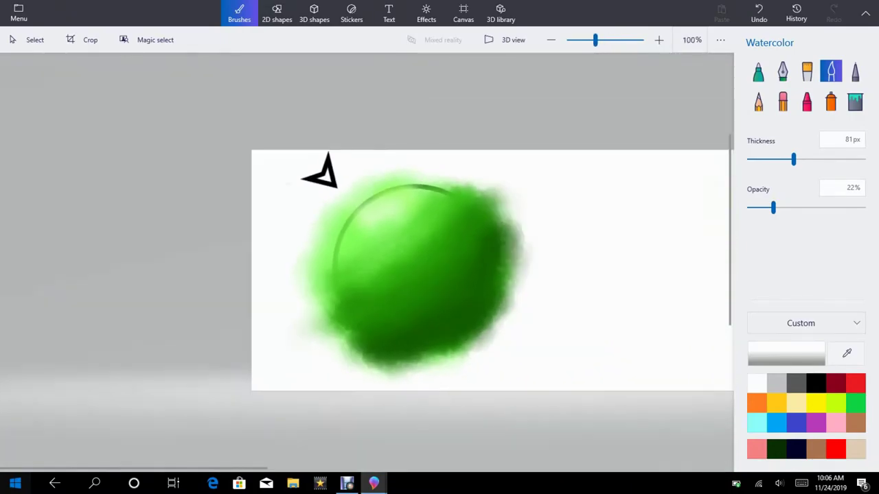
pyautogui.scroll(-3, 327, 265)
pyautogui.scroll(3, 326, 265)
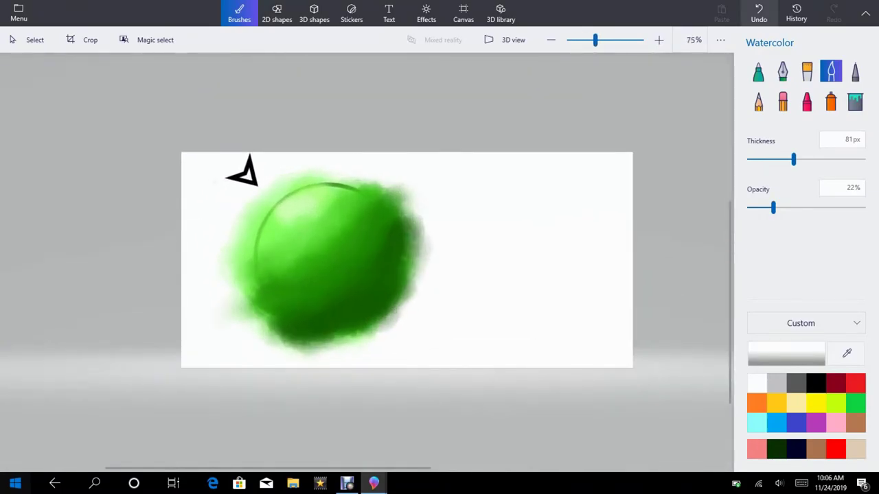
# - Undo the last few white highlight strokes and check the sphere's shading from near and far
pyautogui.click(759, 14)
pyautogui.click(759, 14)
pyautogui.click(759, 14)
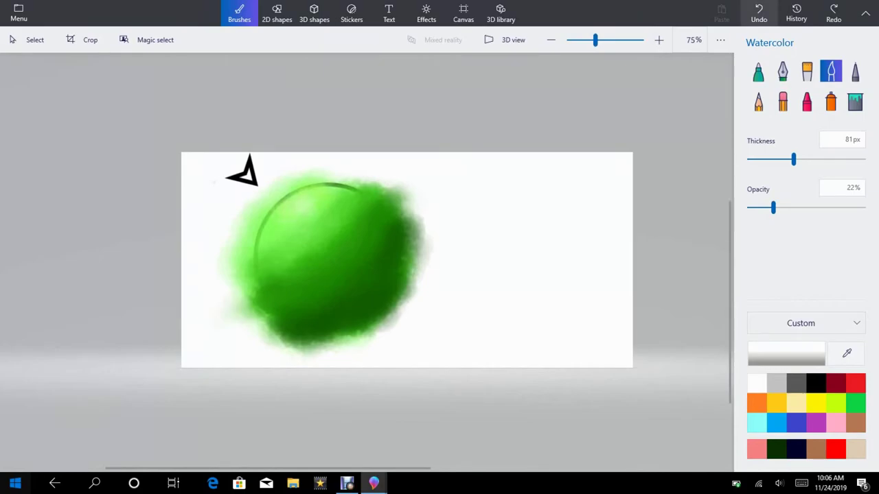
pyautogui.scroll(-1, 219, 213)
pyautogui.scroll(5, 220, 213)
pyautogui.scroll(-4, 367, 261)
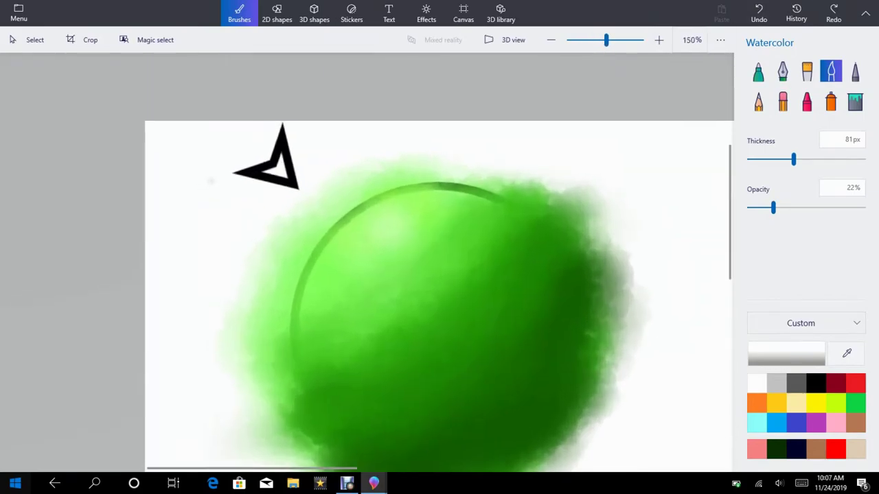
pyautogui.scroll(-1, 366, 261)
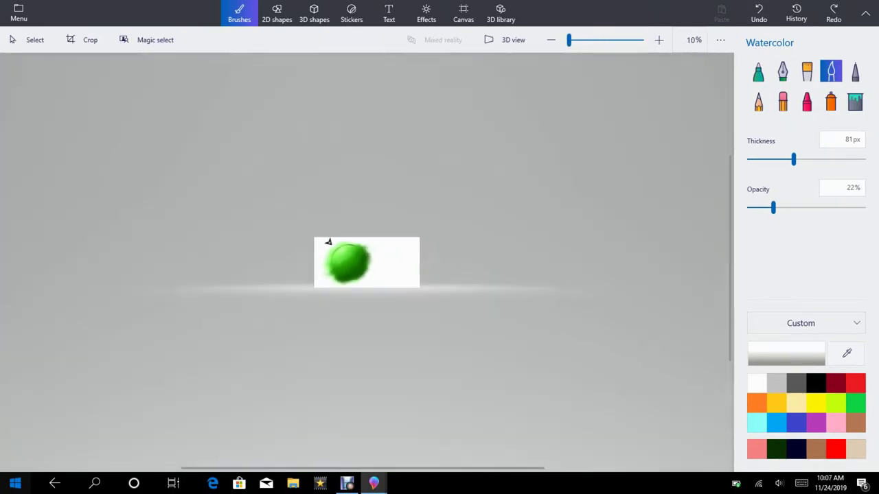
pyautogui.scroll(4, 367, 261)
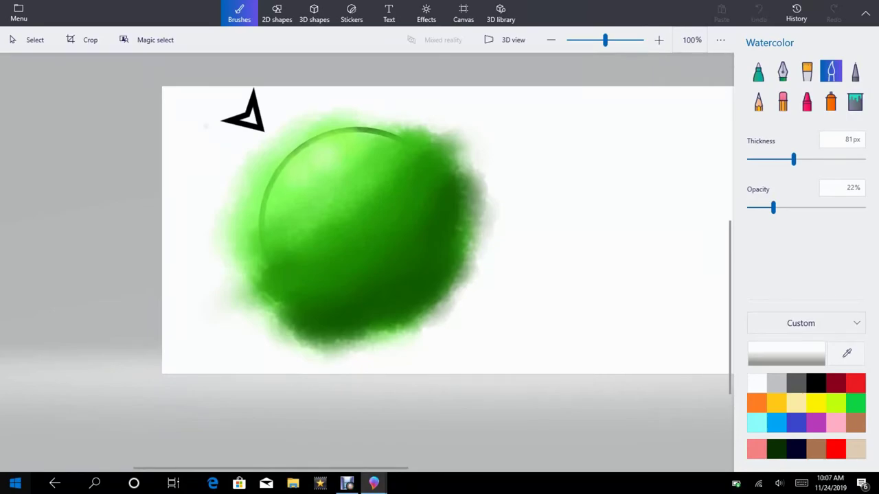
pyautogui.scroll(-4, 366, 261)
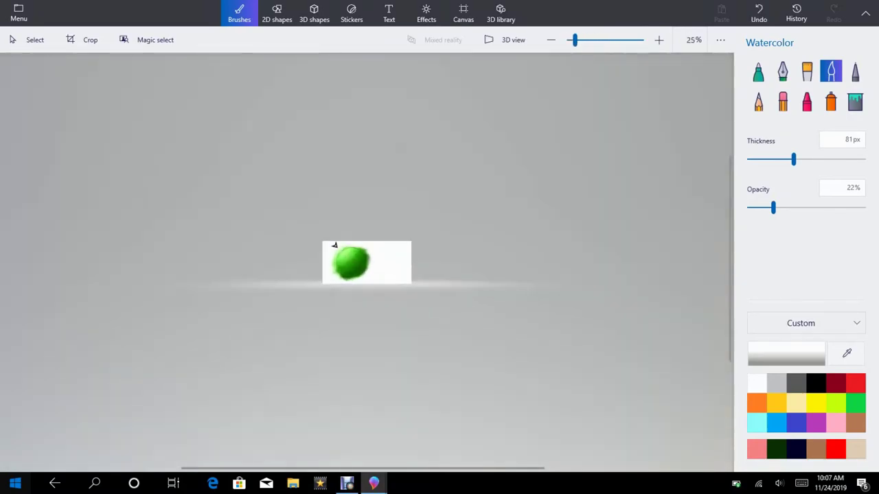
# - Try trimming the fuzzy edge along the sphere's right and lower-right side with the 25 px eraser, and undo the trimming
pyautogui.scroll(3, 367, 261)
pyautogui.scroll(2, 240, 189)
pyautogui.scroll(2, 225, 128)
pyautogui.scroll(-2, 226, 49)
pyautogui.scroll(-1, 285, 315)
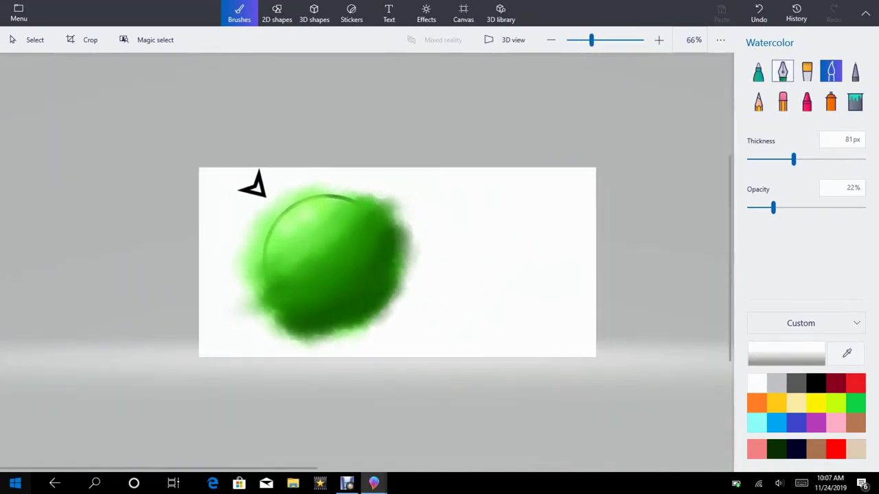
pyautogui.click(783, 101)
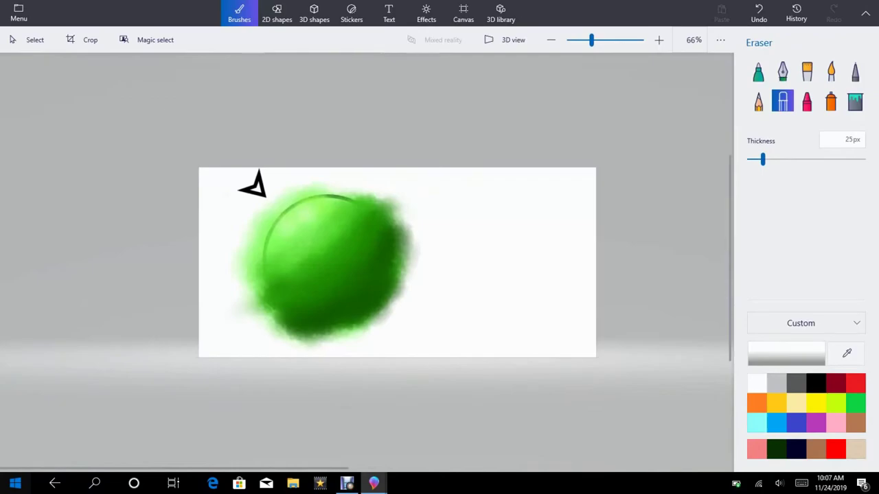
pyautogui.moveTo(392, 199)
pyautogui.mouseDown()
pyautogui.moveTo(417, 260)
pyautogui.moveTo(406, 230)
pyautogui.mouseUp()
pyautogui.moveTo(368, 195); pyautogui.dragTo(398, 221)
pyautogui.moveTo(405, 263)
pyautogui.mouseDown()
pyautogui.moveTo(379, 322)
pyautogui.moveTo(332, 328)
pyautogui.mouseUp()
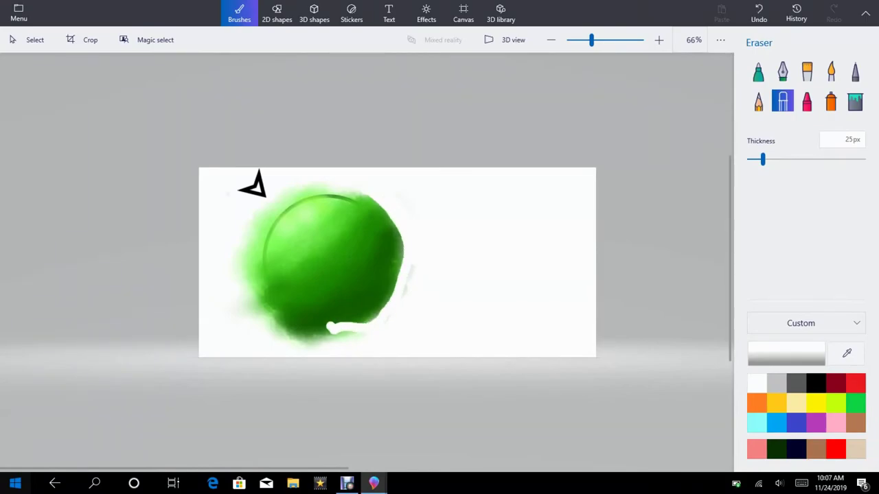
pyautogui.click(759, 12)
pyautogui.scroll(-1, 268, 315)
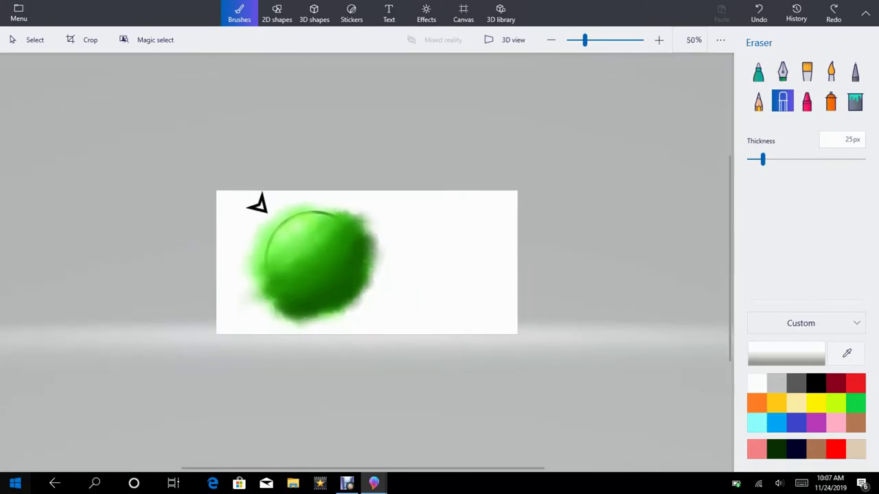
# - Try erasing the soft green fringe along the sphere's lower-left edge, and undo that stroke
pyautogui.scroll(3, 267, 316)
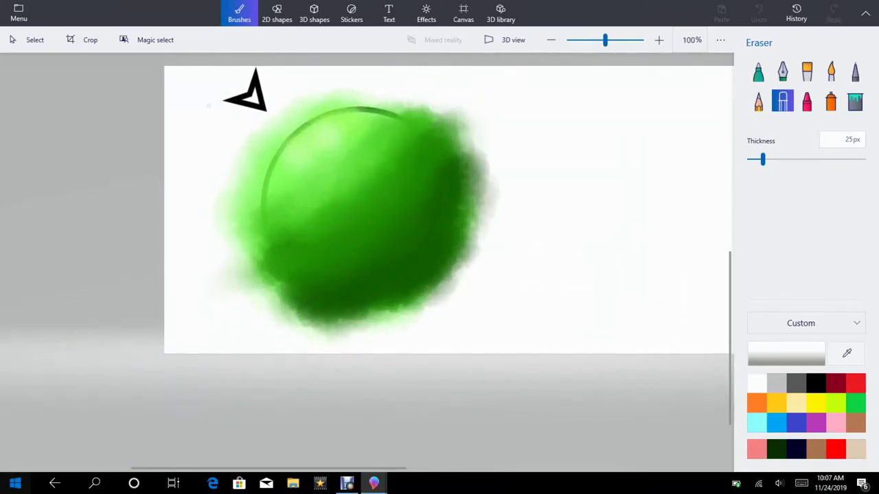
pyautogui.moveTo(232, 270)
pyautogui.mouseDown()
pyautogui.moveTo(291, 315)
pyautogui.moveTo(343, 335)
pyautogui.mouseUp()
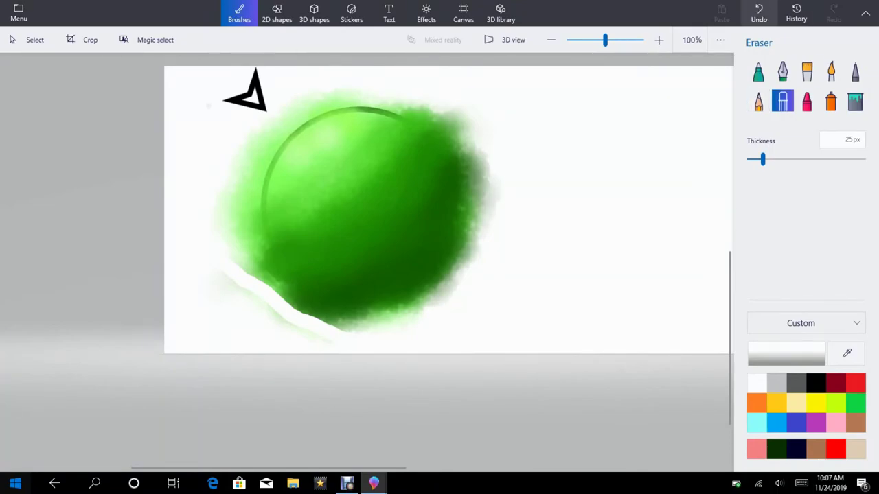
pyautogui.click(759, 14)
pyautogui.scroll(2, 395, 223)
pyautogui.scroll(-5, 367, 262)
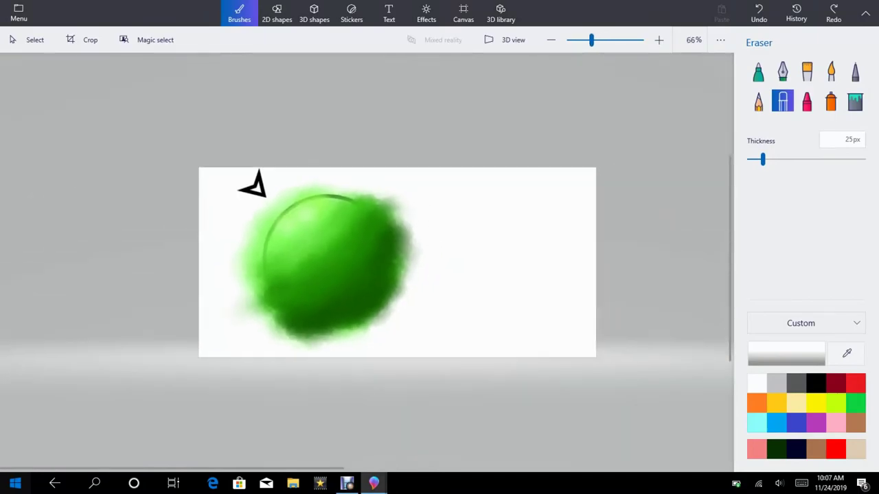
# - Try erasing the blurred fringe around the sphere's upper-right edge in several strokes, and undo them all
pyautogui.scroll(6, 386, 220)
pyautogui.moveTo(313, 158)
pyautogui.mouseDown()
pyautogui.moveTo(382, 188)
pyautogui.moveTo(430, 242)
pyautogui.mouseUp()
pyautogui.moveTo(370, 186); pyautogui.dragTo(397, 204)
pyautogui.moveTo(374, 168)
pyautogui.mouseDown()
pyautogui.moveTo(396, 180)
pyautogui.moveTo(436, 244)
pyautogui.moveTo(439, 287)
pyautogui.moveTo(450, 267)
pyautogui.mouseUp()
pyautogui.click(759, 13)
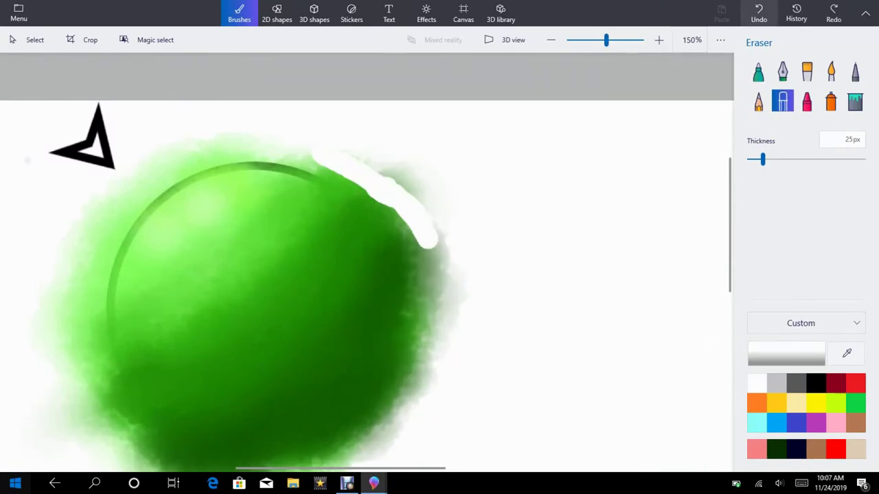
pyautogui.click(758, 13)
pyautogui.click(759, 13)
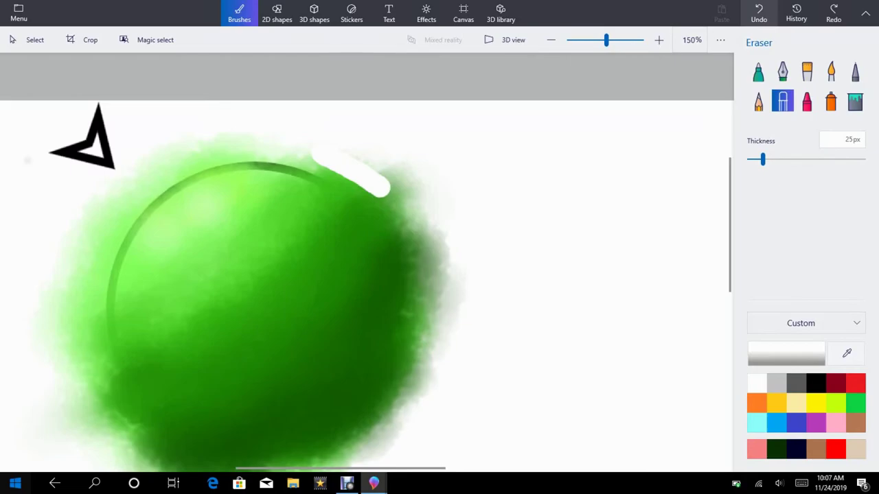
pyautogui.click(758, 13)
# - Set the eraser thickness to 64 px, try trimming the sphere's right and lower-left fringes, and undo the strokes
pyautogui.moveTo(763, 160)
pyautogui.mouseDown()
pyautogui.moveTo(802, 159)
pyautogui.moveTo(786, 160)
pyautogui.mouseUp()
pyautogui.scroll(-1, 659, 176)
pyautogui.scroll(-2, 447, 202)
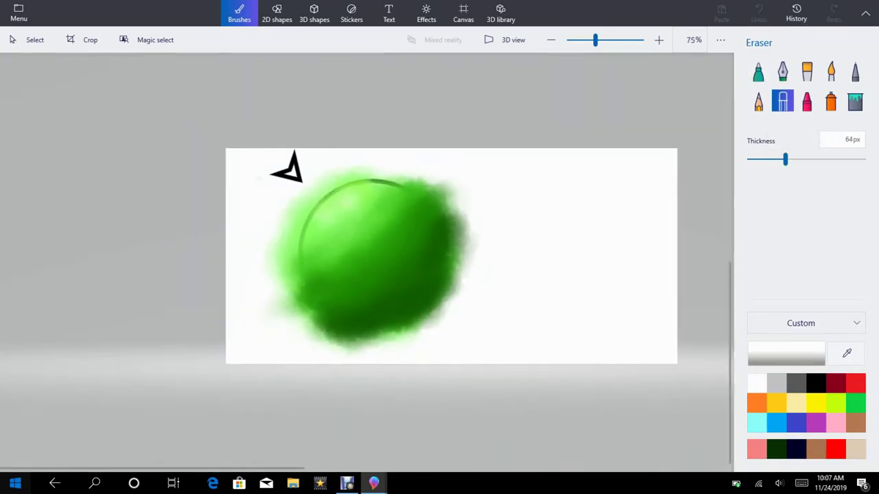
pyautogui.moveTo(409, 172)
pyautogui.mouseDown()
pyautogui.moveTo(456, 206)
pyautogui.moveTo(472, 258)
pyautogui.moveTo(438, 313)
pyautogui.mouseUp()
pyautogui.click(759, 13)
pyautogui.moveTo(458, 173); pyautogui.dragTo(466, 182)
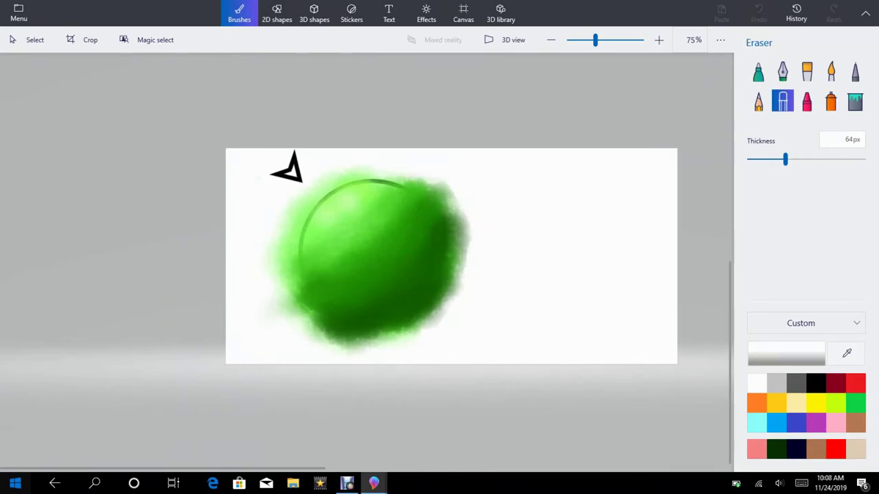
pyautogui.moveTo(350, 352)
pyautogui.mouseDown()
pyautogui.moveTo(319, 343)
pyautogui.moveTo(275, 303)
pyautogui.mouseUp()
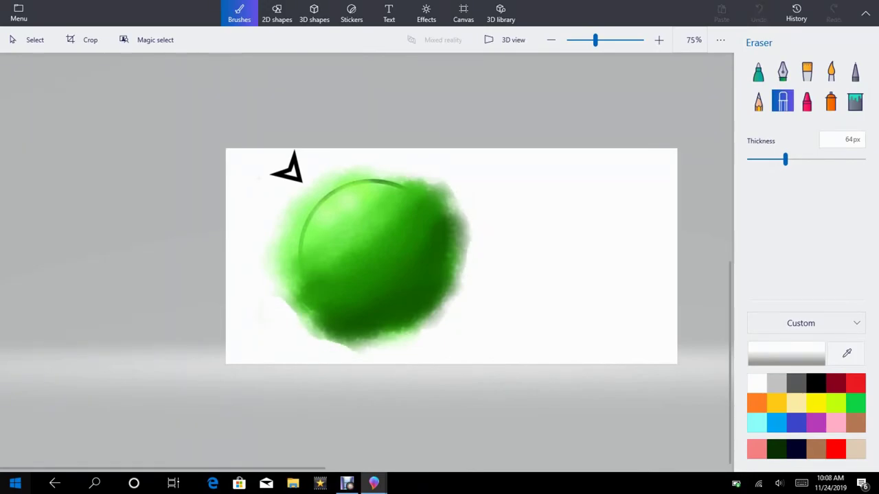
pyautogui.hotkey('ctrl', 'z')
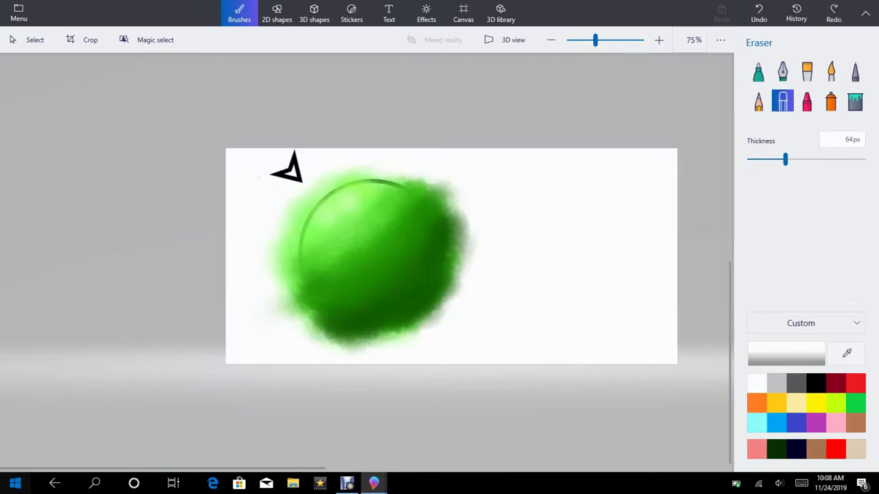
# - Erase the green fringe along the sphere's bottom edge with the 64 px eraser and check the shape from near and far
pyautogui.scroll(-10, 367, 262)
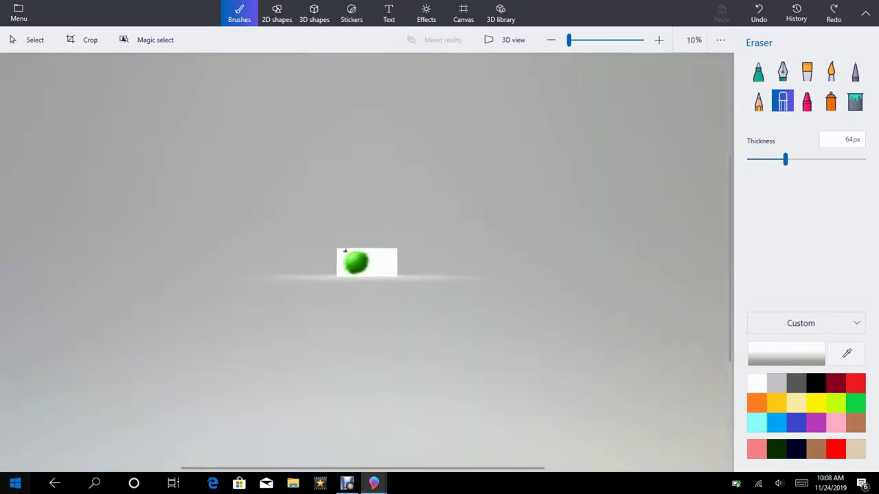
pyautogui.scroll(9, 366, 262)
pyautogui.scroll(4, 241, 184)
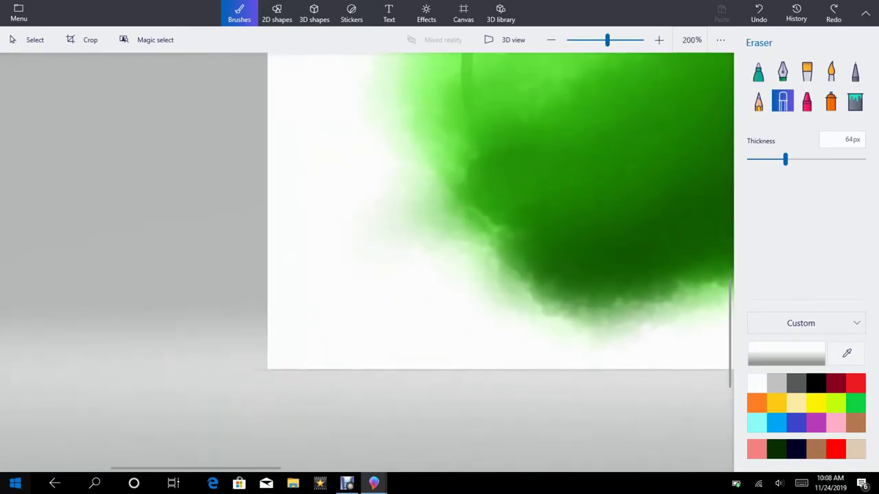
pyautogui.moveTo(330, 226); pyautogui.dragTo(328, 302)
pyautogui.moveTo(567, 330)
pyautogui.mouseDown()
pyautogui.moveTo(659, 322)
pyautogui.moveTo(632, 310)
pyautogui.moveTo(488, 302)
pyautogui.mouseUp()
pyautogui.scroll(-4, 289, 168)
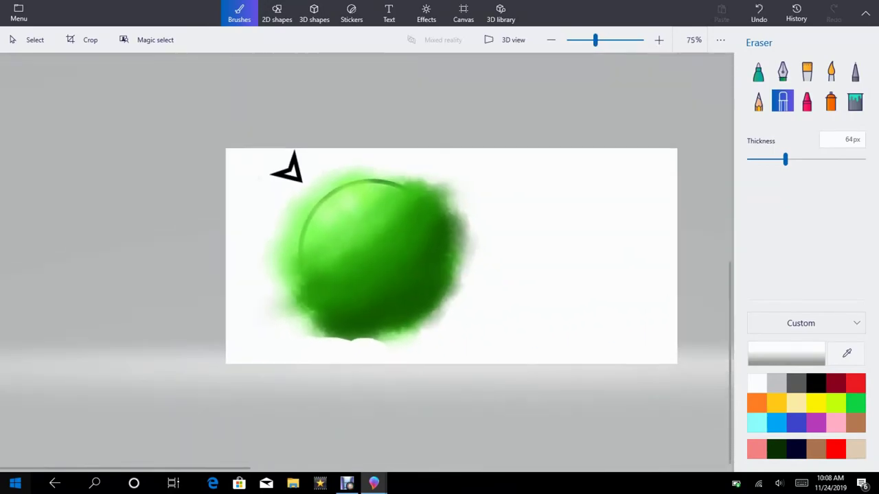
pyautogui.scroll(3, 289, 141)
pyautogui.scroll(1, 371, 302)
pyautogui.moveTo(385, 302); pyautogui.dragTo(645, 298)
pyautogui.scroll(-10, 255, 186)
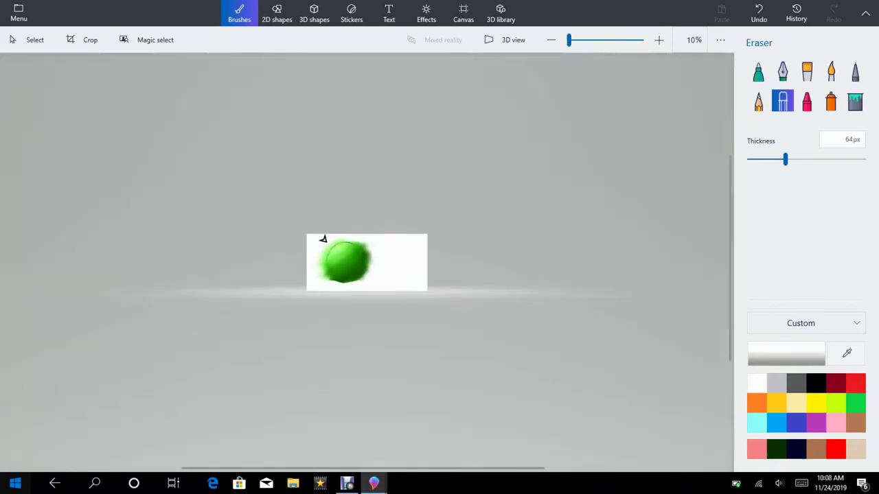
pyautogui.scroll(-2, 309, 242)
pyautogui.scroll(8, 309, 242)
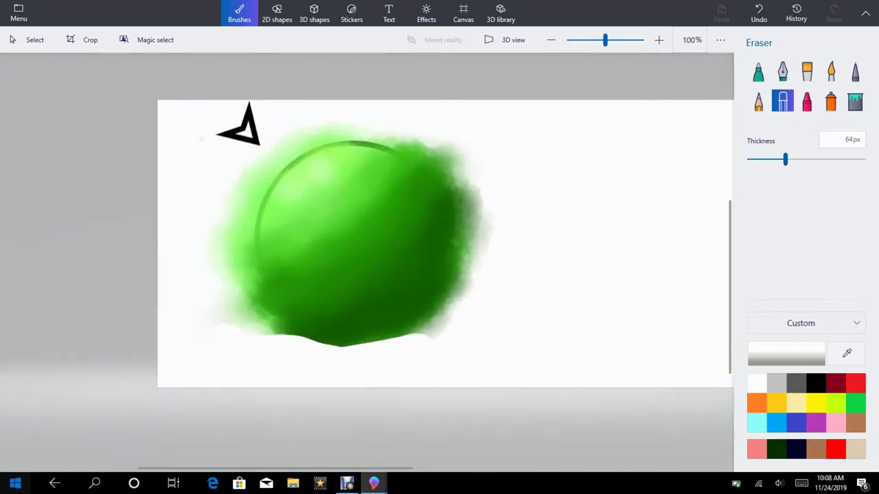
# - Set the custom painting colour to dark gray, hex 303030
pyautogui.click(786, 354)
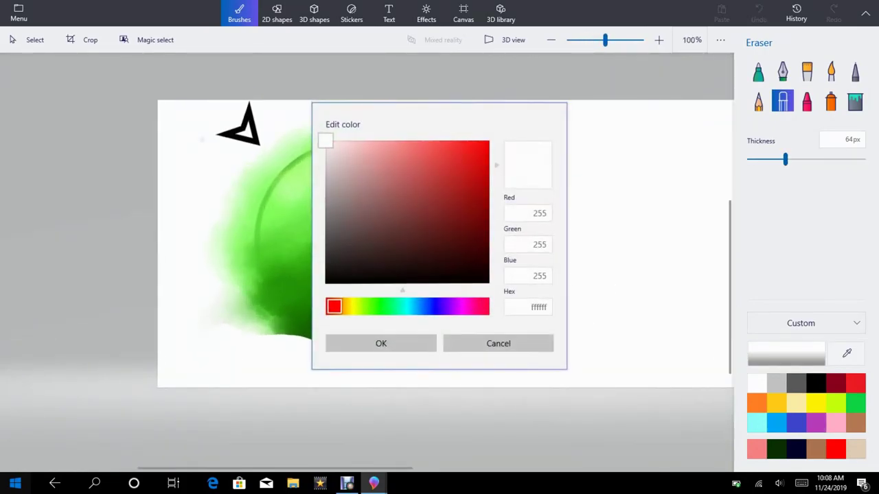
pyautogui.moveTo(325, 141); pyautogui.dragTo(325, 260)
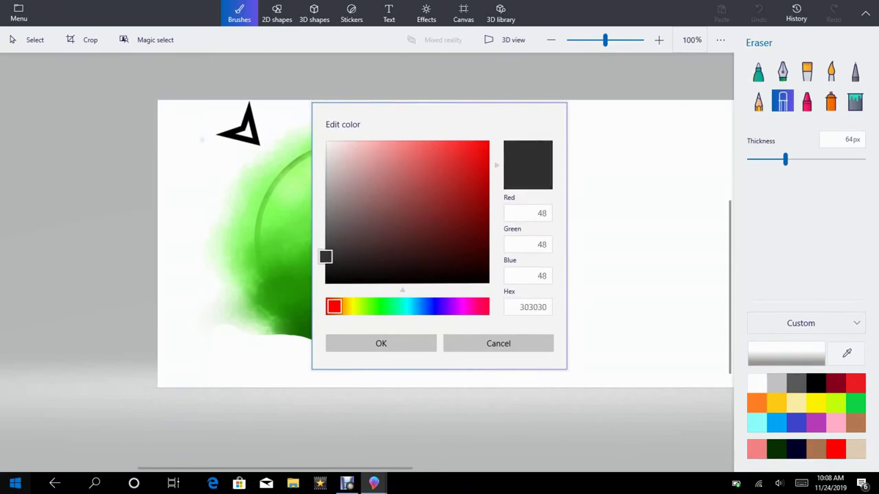
pyautogui.click(381, 343)
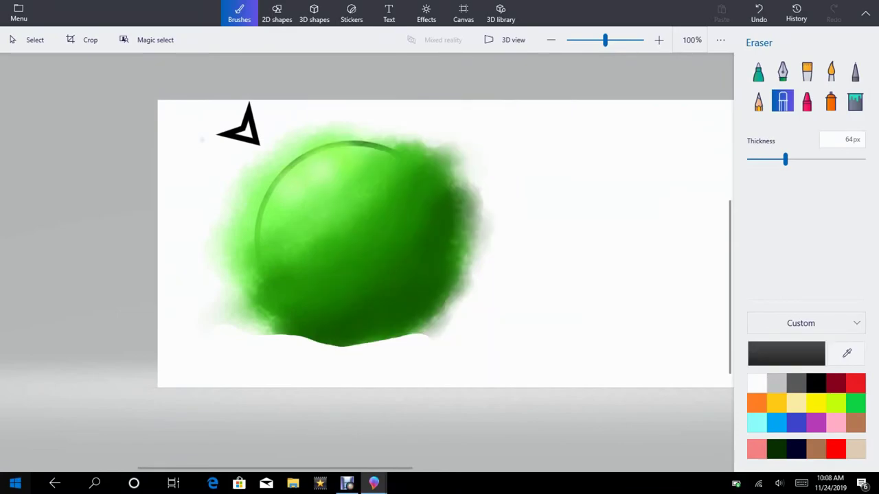
# - Switch to the spray can, test a dab at the sphere's lower-right edge, and undo it together with the two stray eraser dabs
pyautogui.click(422, 327)
pyautogui.click(368, 338)
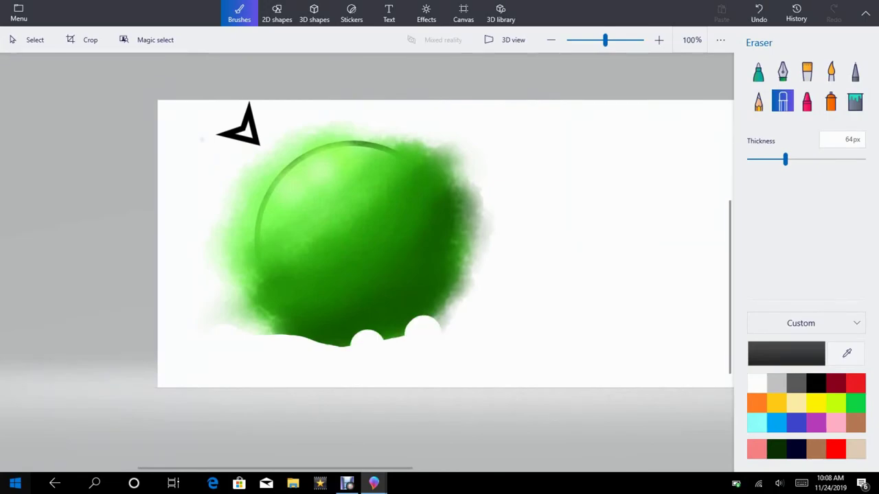
pyautogui.click(830, 72)
pyautogui.click(831, 102)
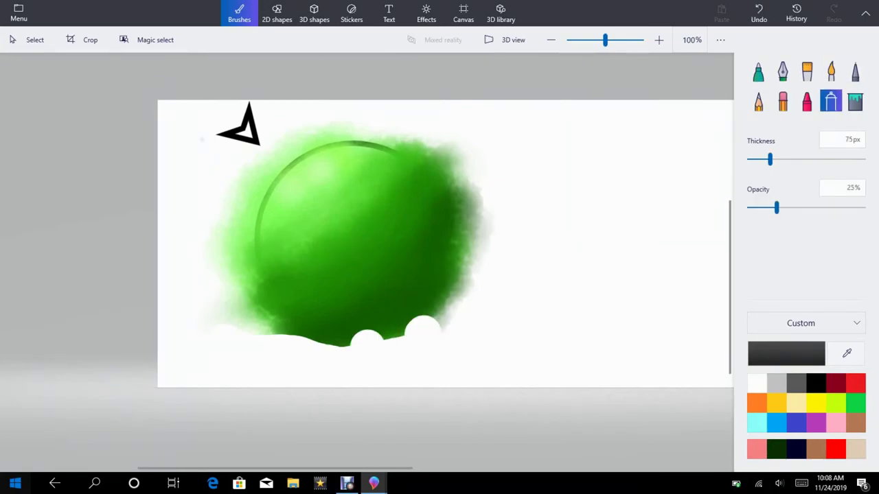
pyautogui.click(440, 332)
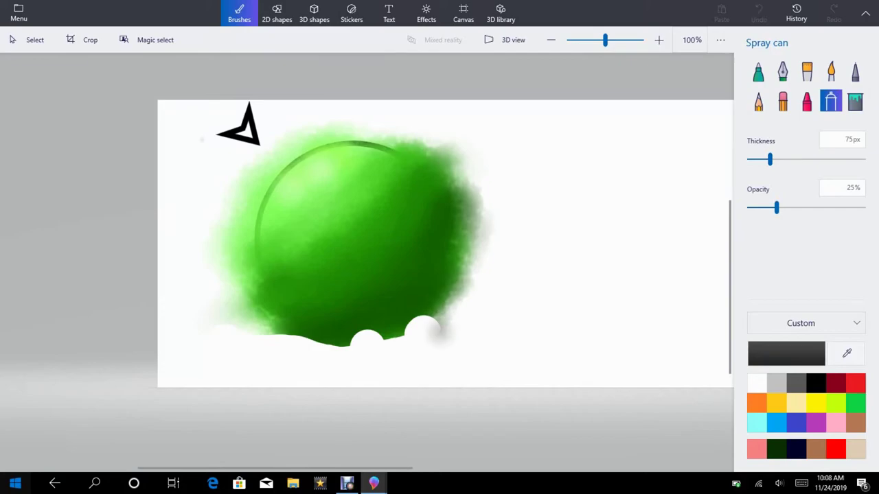
pyautogui.click(758, 14)
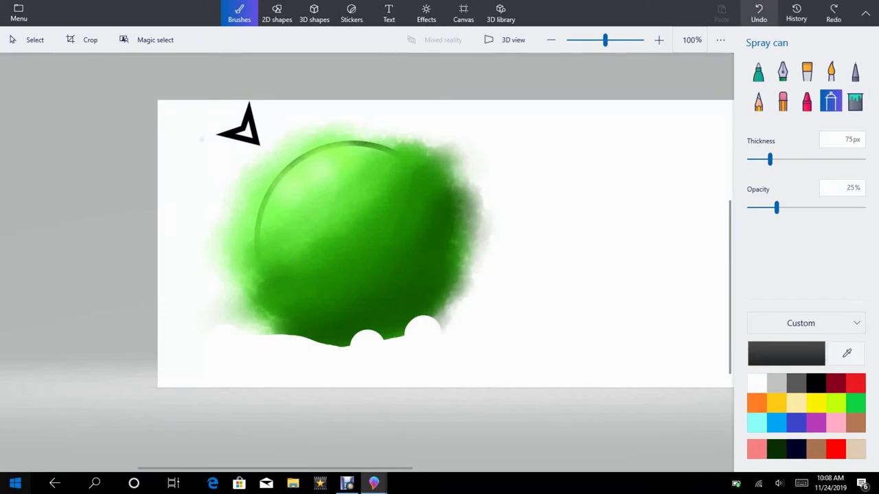
pyautogui.click(758, 14)
pyautogui.click(758, 14)
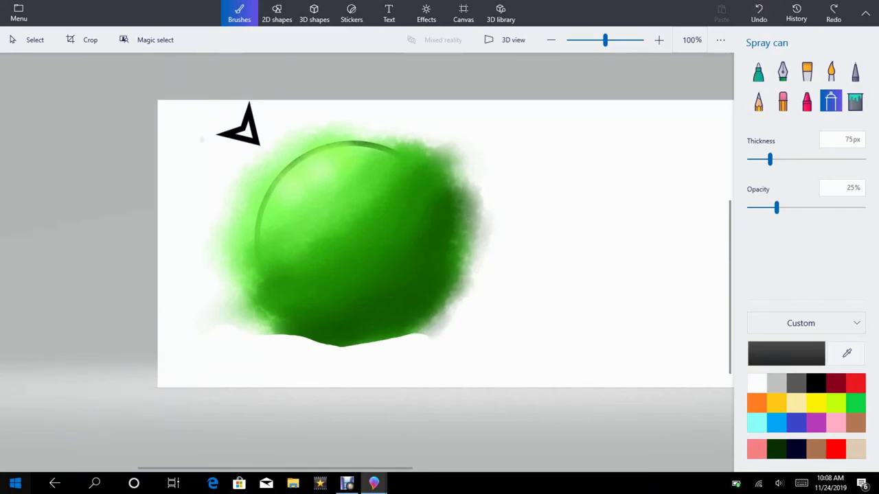
# - Spray a dark gray shadow beneath the sphere with the 75 px spray can at 25% opacity, curving it up around both sides
pyautogui.click(432, 335)
pyautogui.moveTo(378, 352)
pyautogui.mouseDown()
pyautogui.moveTo(416, 338)
pyautogui.moveTo(271, 358)
pyautogui.moveTo(257, 345)
pyautogui.moveTo(371, 351)
pyautogui.mouseUp()
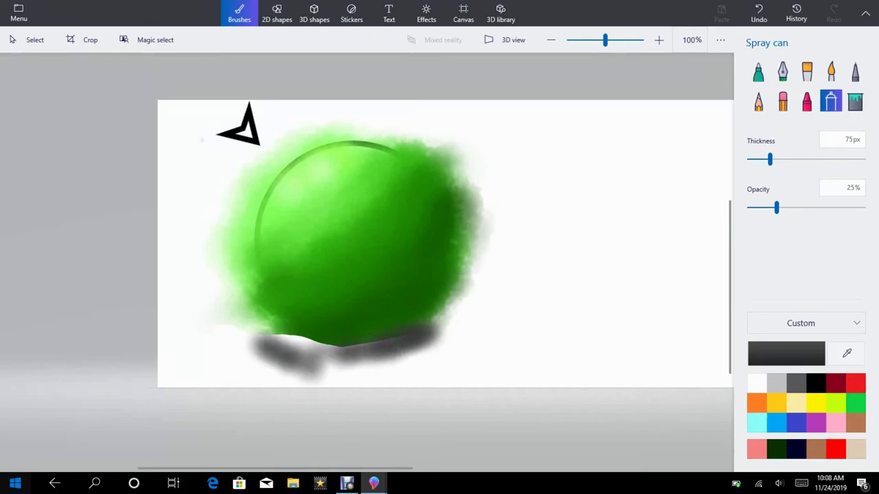
pyautogui.moveTo(385, 343)
pyautogui.mouseDown()
pyautogui.moveTo(466, 340)
pyautogui.moveTo(329, 374)
pyautogui.moveTo(340, 375)
pyautogui.moveTo(241, 333)
pyautogui.moveTo(329, 357)
pyautogui.moveTo(247, 326)
pyautogui.moveTo(387, 361)
pyautogui.moveTo(440, 330)
pyautogui.moveTo(457, 329)
pyautogui.moveTo(444, 328)
pyautogui.moveTo(481, 302)
pyautogui.moveTo(464, 298)
pyautogui.moveTo(494, 284)
pyautogui.moveTo(479, 332)
pyautogui.moveTo(486, 320)
pyautogui.moveTo(419, 365)
pyautogui.moveTo(354, 378)
pyautogui.moveTo(463, 352)
pyautogui.moveTo(419, 371)
pyautogui.moveTo(296, 375)
pyautogui.moveTo(274, 368)
pyautogui.moveTo(285, 371)
pyautogui.moveTo(231, 325)
pyautogui.mouseUp()
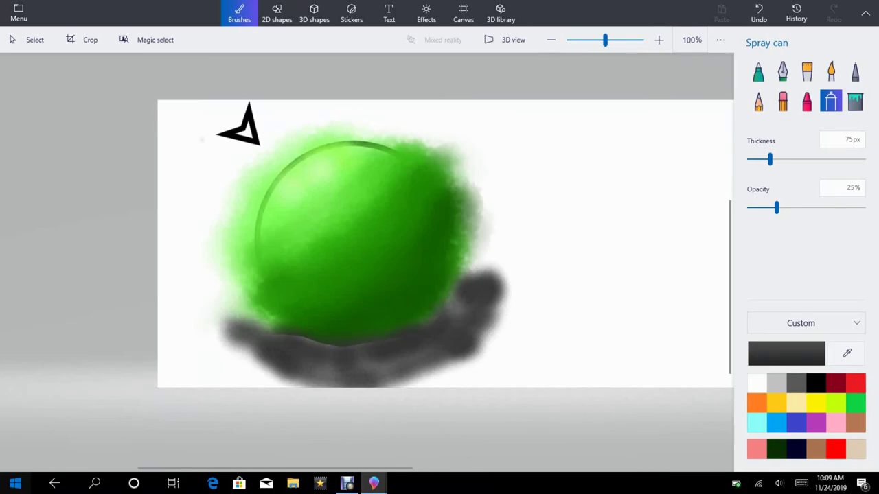
pyautogui.moveTo(451, 310)
pyautogui.mouseDown()
pyautogui.moveTo(464, 281)
pyautogui.moveTo(507, 256)
pyautogui.moveTo(472, 264)
pyautogui.moveTo(489, 256)
pyautogui.moveTo(489, 322)
pyautogui.moveTo(505, 290)
pyautogui.moveTo(496, 251)
pyautogui.moveTo(470, 283)
pyautogui.moveTo(481, 271)
pyautogui.moveTo(468, 306)
pyautogui.mouseUp()
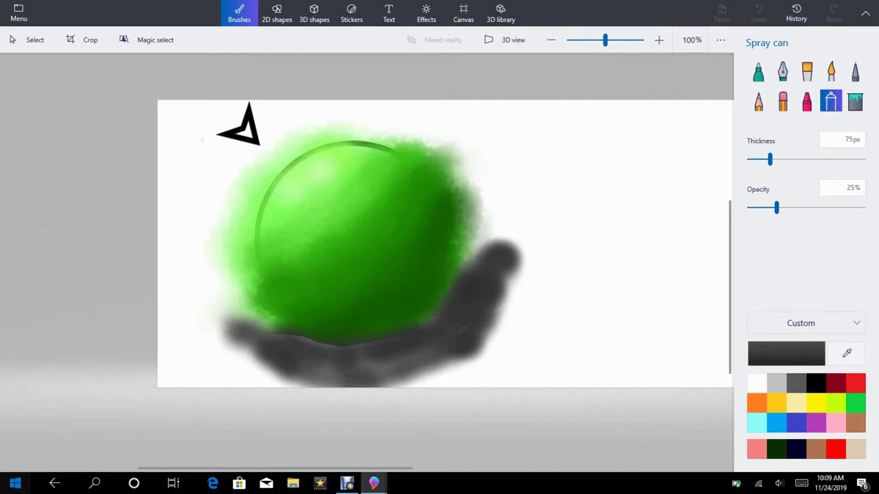
pyautogui.moveTo(266, 331)
pyautogui.mouseDown()
pyautogui.moveTo(253, 321)
pyautogui.moveTo(272, 324)
pyautogui.moveTo(221, 306)
pyautogui.mouseUp()
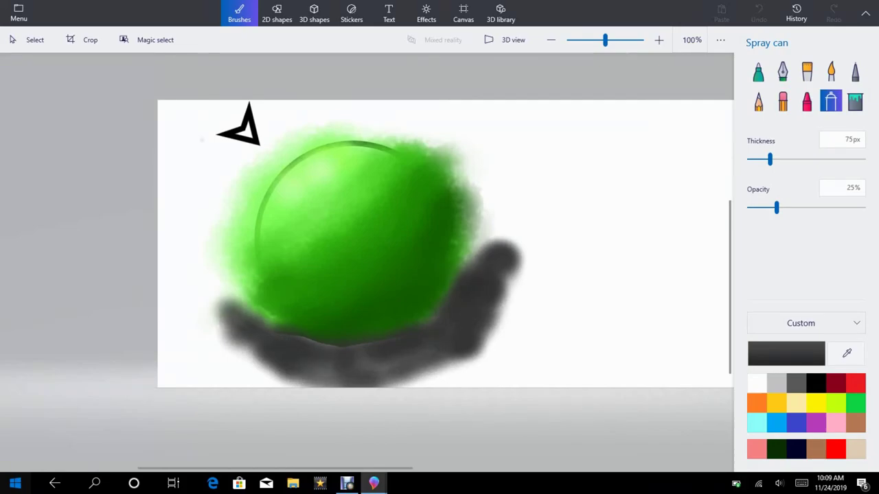
pyautogui.moveTo(247, 340)
pyautogui.mouseDown()
pyautogui.moveTo(227, 323)
pyautogui.moveTo(323, 374)
pyautogui.mouseUp()
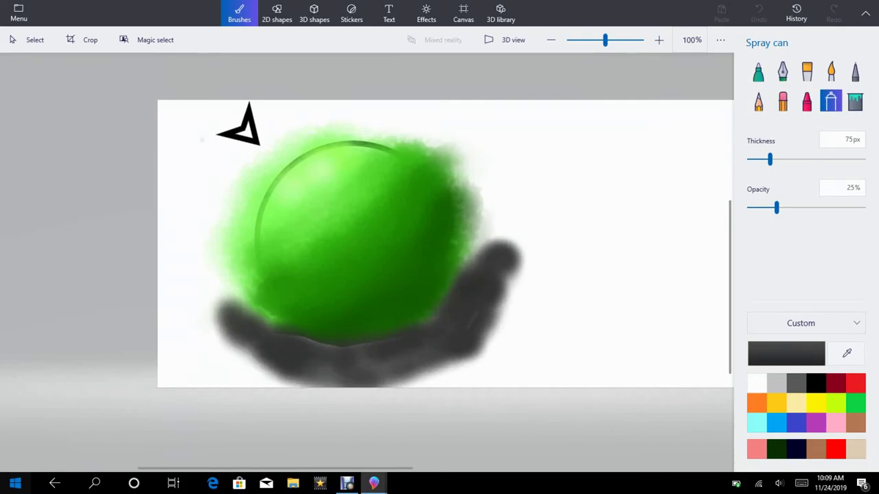
pyautogui.moveTo(237, 312)
pyautogui.mouseDown()
pyautogui.moveTo(224, 248)
pyautogui.moveTo(233, 292)
pyautogui.moveTo(217, 250)
pyautogui.moveTo(228, 254)
pyautogui.moveTo(226, 246)
pyautogui.moveTo(263, 302)
pyautogui.moveTo(247, 287)
pyautogui.mouseUp()
pyautogui.moveTo(244, 251)
pyautogui.mouseDown()
pyautogui.moveTo(245, 306)
pyautogui.moveTo(247, 240)
pyautogui.mouseUp()
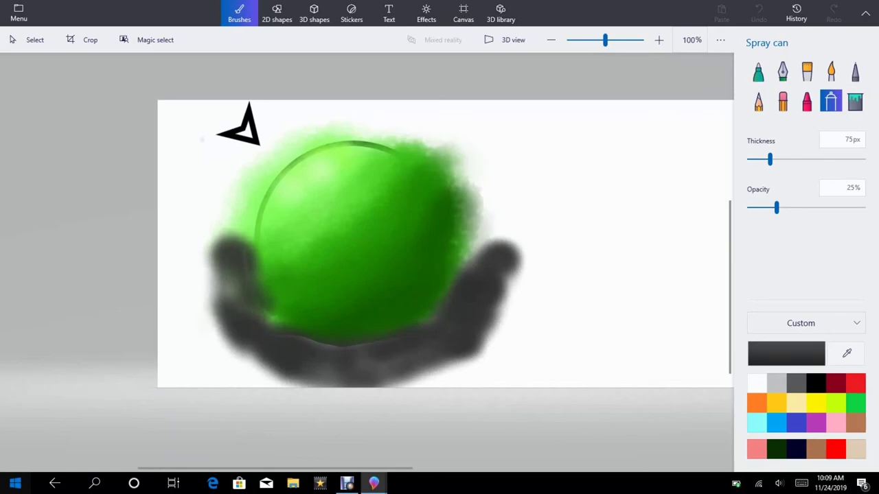
pyautogui.moveTo(247, 273); pyautogui.dragTo(254, 354)
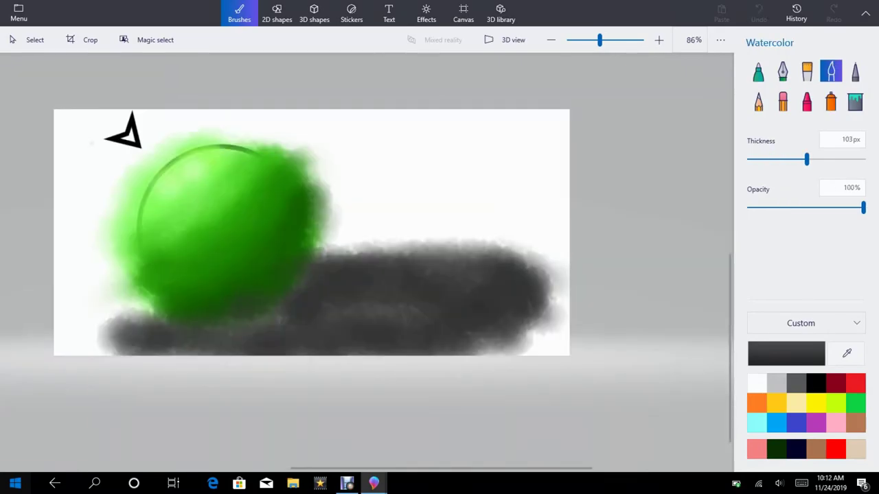
# - Undo the dark watercolor shadow strokes under and beside the sphere, back to the faint gray streaks extending from its lower-right edge
pyautogui.moveTo(535, 309)
pyautogui.mouseDown()
pyautogui.moveTo(481, 351)
pyautogui.moveTo(528, 323)
pyautogui.moveTo(495, 351)
pyautogui.mouseUp()
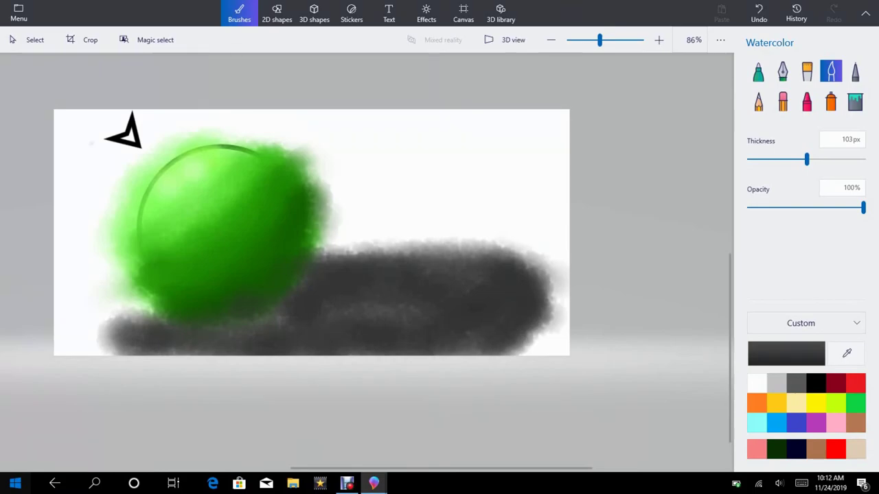
pyautogui.hotkey('ctrl', 'z')
pyautogui.hotkey('ctrl', 'z')
pyautogui.hotkey('ctrl', 'z')
pyautogui.hotkey('ctrl', 'z')
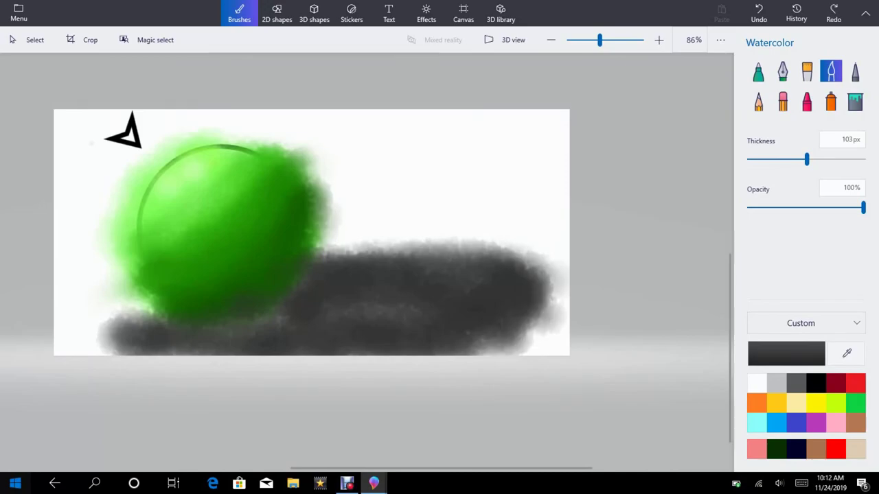
pyautogui.hotkey('ctrl', 'z')
pyautogui.hotkey('ctrl', 'z')
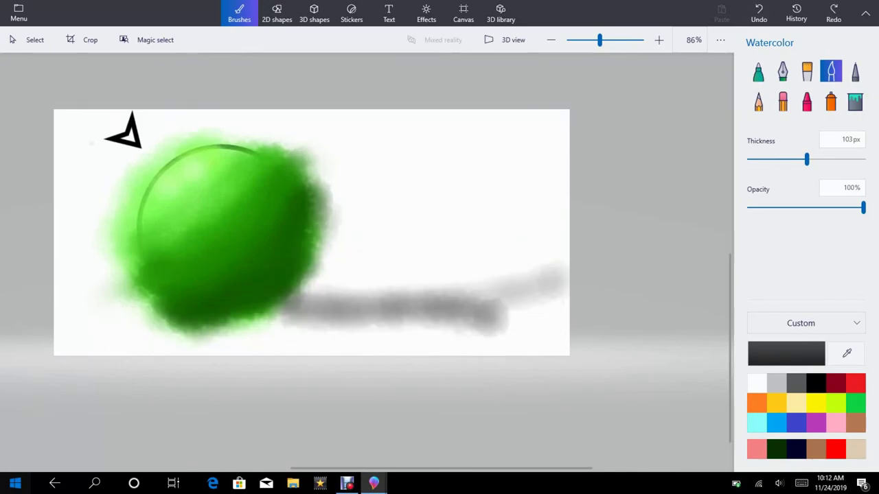
# - Paint a dark gray ground shadow beneath the sphere and along the canvas's bottom edge with the 103 px watercolor at 100% opacity
pyautogui.moveTo(151, 337)
pyautogui.mouseDown()
pyautogui.moveTo(546, 344)
pyautogui.moveTo(144, 344)
pyautogui.moveTo(206, 342)
pyautogui.moveTo(103, 340)
pyautogui.moveTo(130, 332)
pyautogui.moveTo(96, 329)
pyautogui.moveTo(285, 344)
pyautogui.moveTo(127, 343)
pyautogui.moveTo(549, 345)
pyautogui.moveTo(164, 333)
pyautogui.mouseUp()
pyautogui.moveTo(233, 324)
pyautogui.mouseDown()
pyautogui.moveTo(103, 336)
pyautogui.moveTo(425, 323)
pyautogui.moveTo(536, 336)
pyautogui.moveTo(316, 345)
pyautogui.mouseUp()
pyautogui.moveTo(528, 347); pyautogui.dragTo(264, 339)
pyautogui.moveTo(151, 344)
pyautogui.mouseDown()
pyautogui.moveTo(556, 317)
pyautogui.moveTo(282, 314)
pyautogui.moveTo(563, 322)
pyautogui.moveTo(103, 309)
pyautogui.mouseUp()
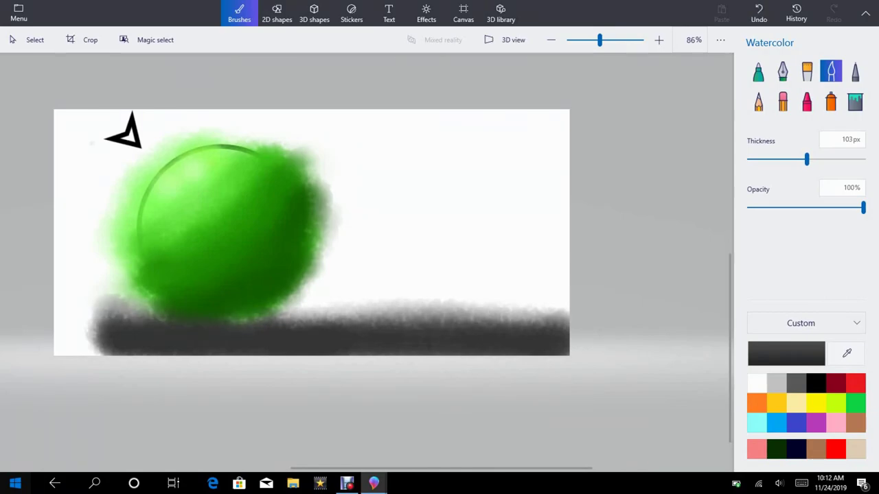